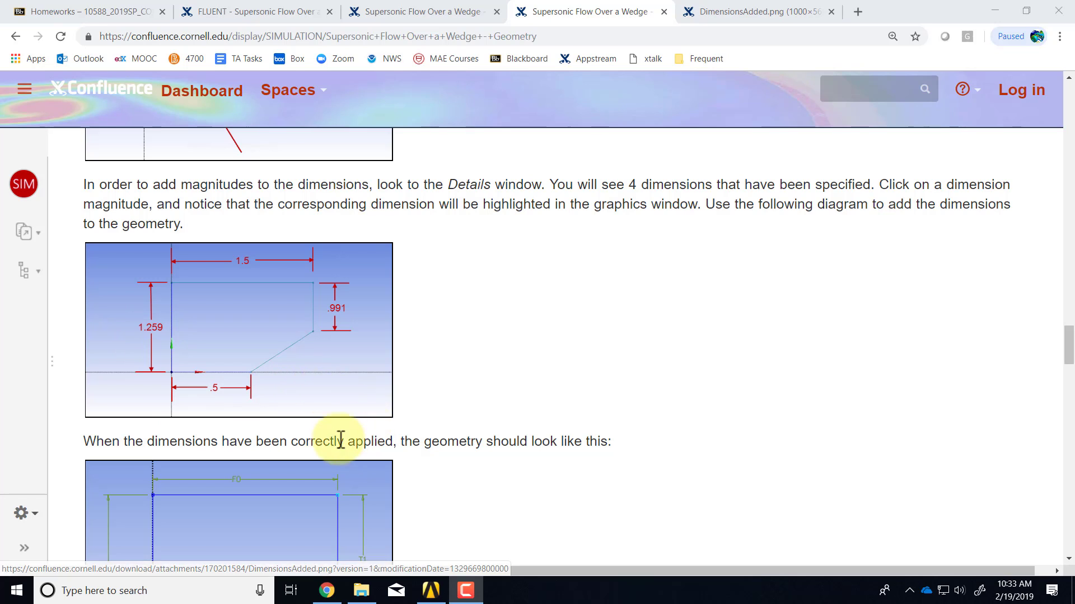
Add a Fluid Flow (Fluent) system to the Project Schematic and name it Wedge
{"action": "mouse_move", "coordinate": [434, 596]}
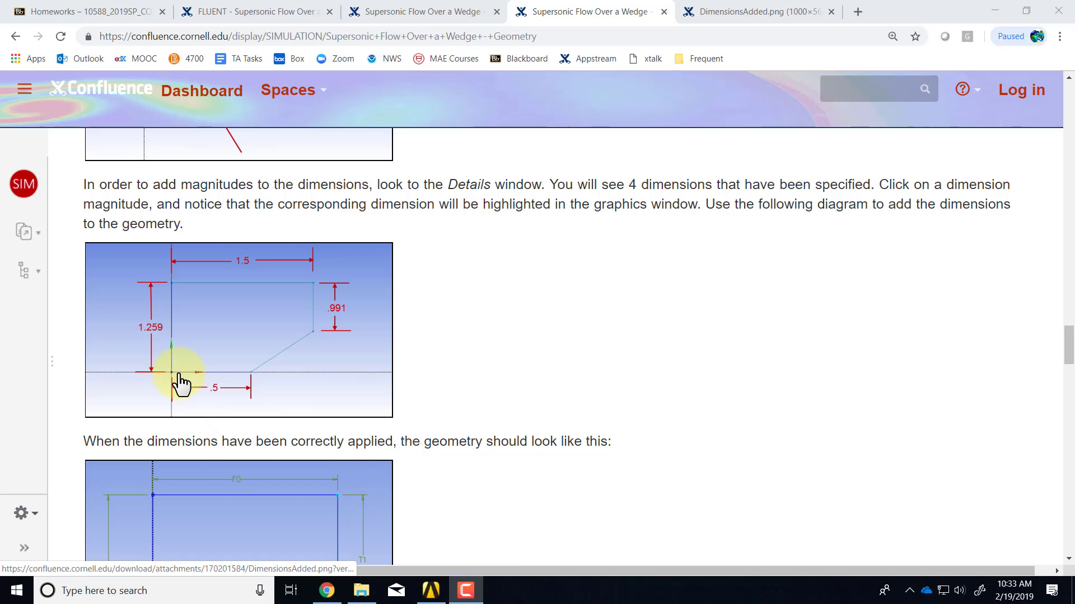
{"action": "left_click", "coordinate": [431, 590]}
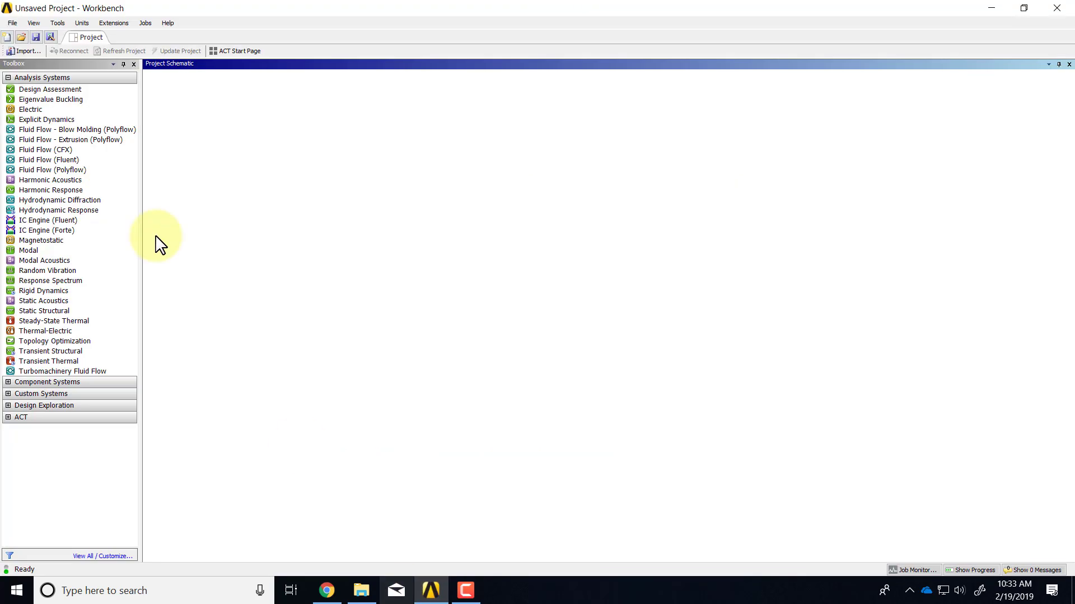
{"action": "left_click_drag", "start_coordinate": [55, 160], "coordinate": [206, 123]}
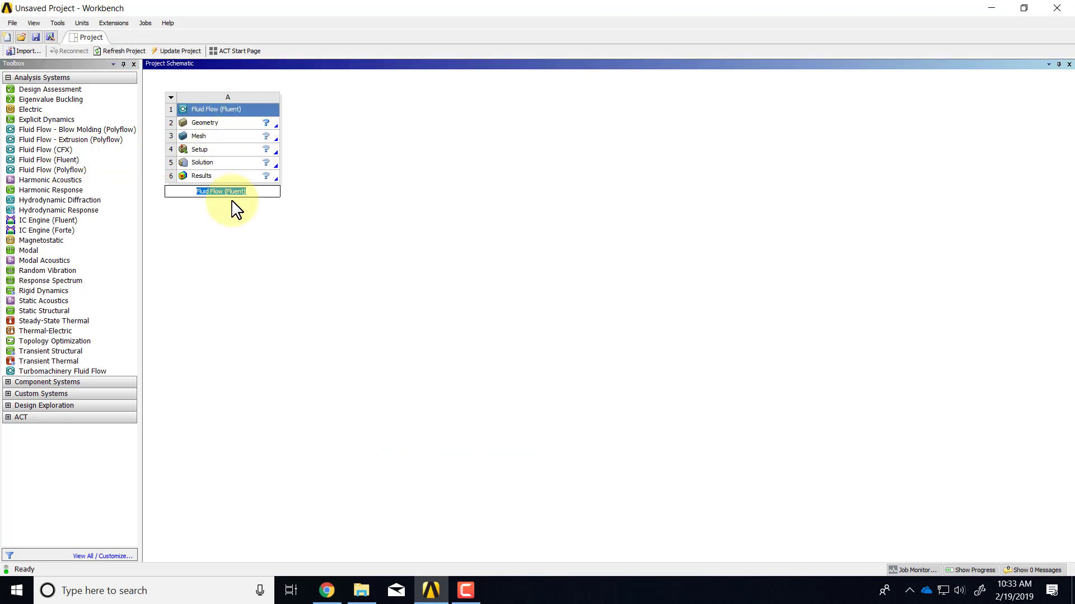
{"action": "type", "text": "Wedge"}
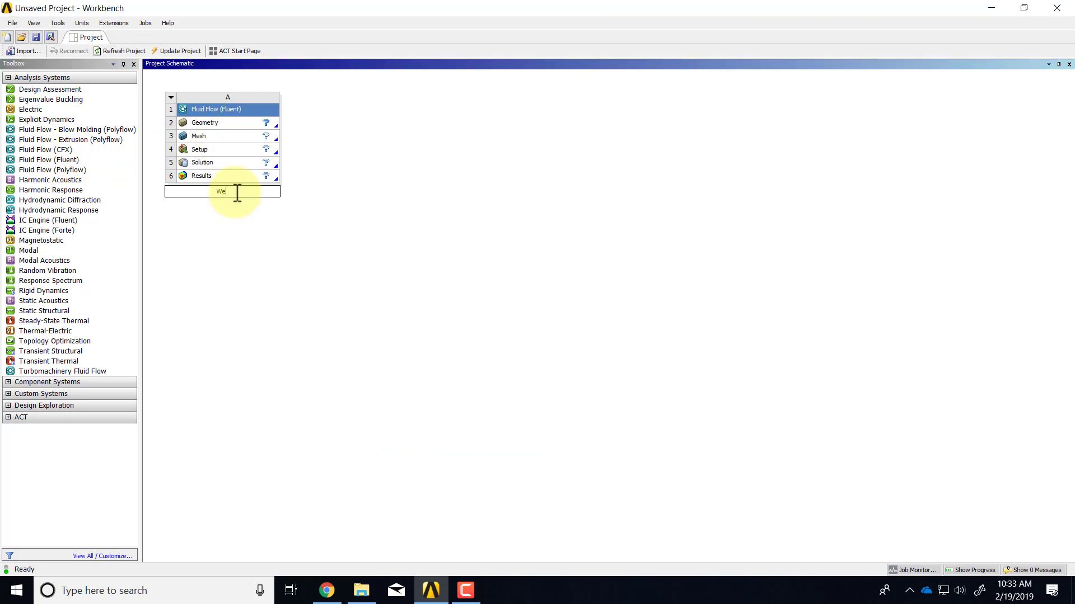
{"action": "key", "text": "Return"}
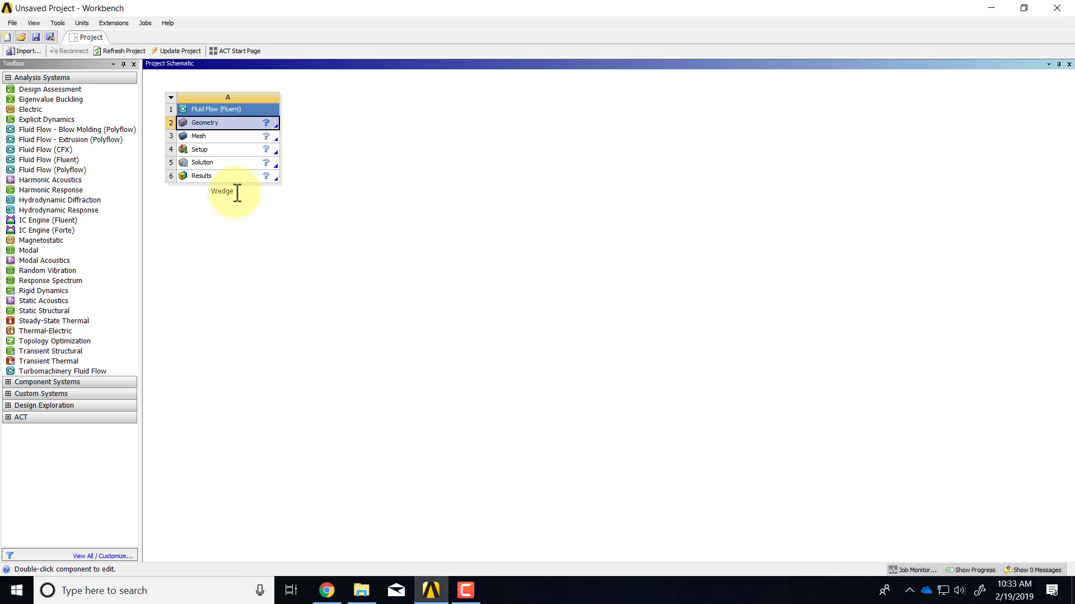
Set the Wedge Geometry cell's Analysis Type property to 2D
{"action": "right_click", "coordinate": [235, 130]}
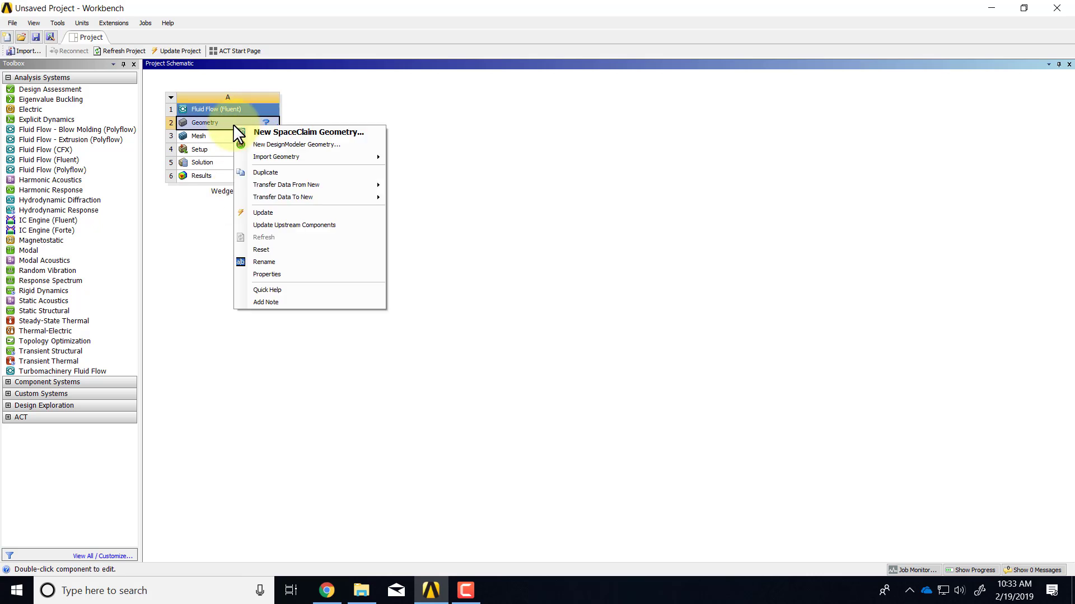
{"action": "left_click", "coordinate": [265, 274]}
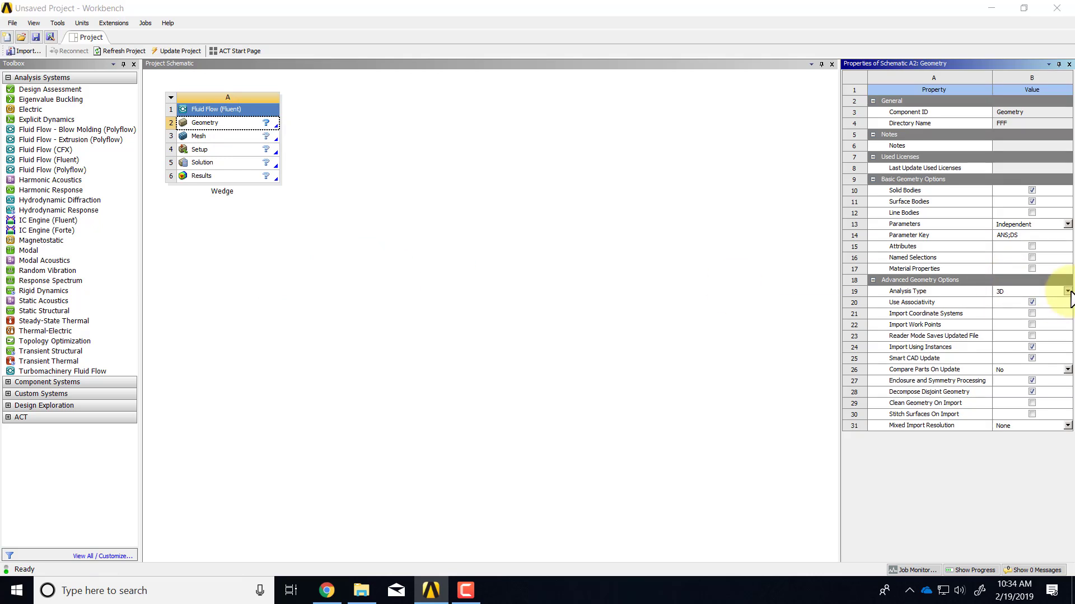
{"action": "left_click", "coordinate": [1068, 291]}
{"action": "left_click", "coordinate": [798, 310]}
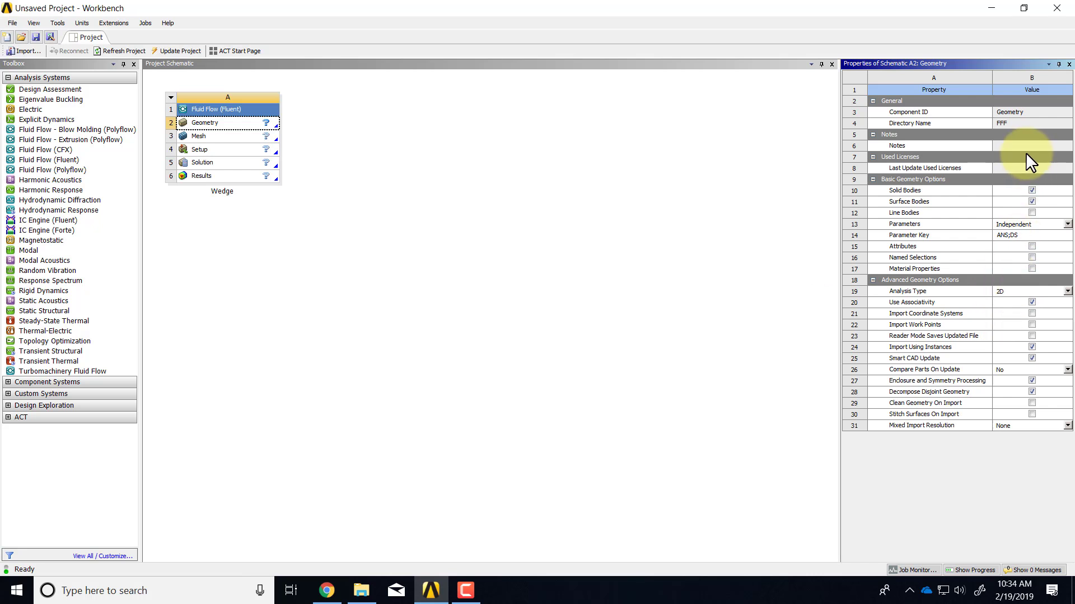
{"action": "left_click", "coordinate": [1069, 64]}
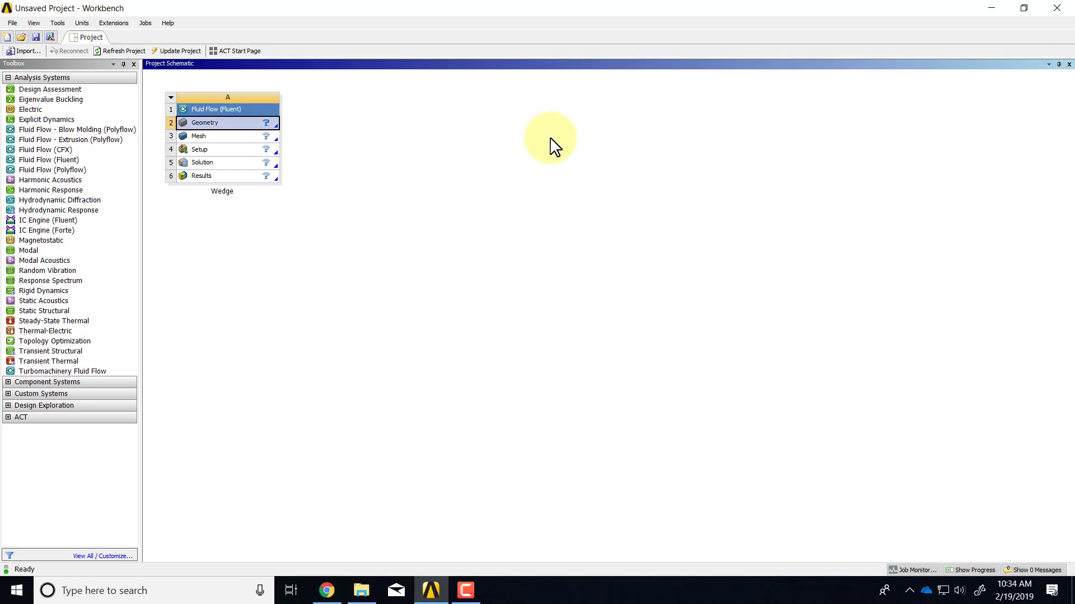
Create a new SpaceClaim geometry from the Wedge Geometry cell
{"action": "right_click", "coordinate": [235, 123]}
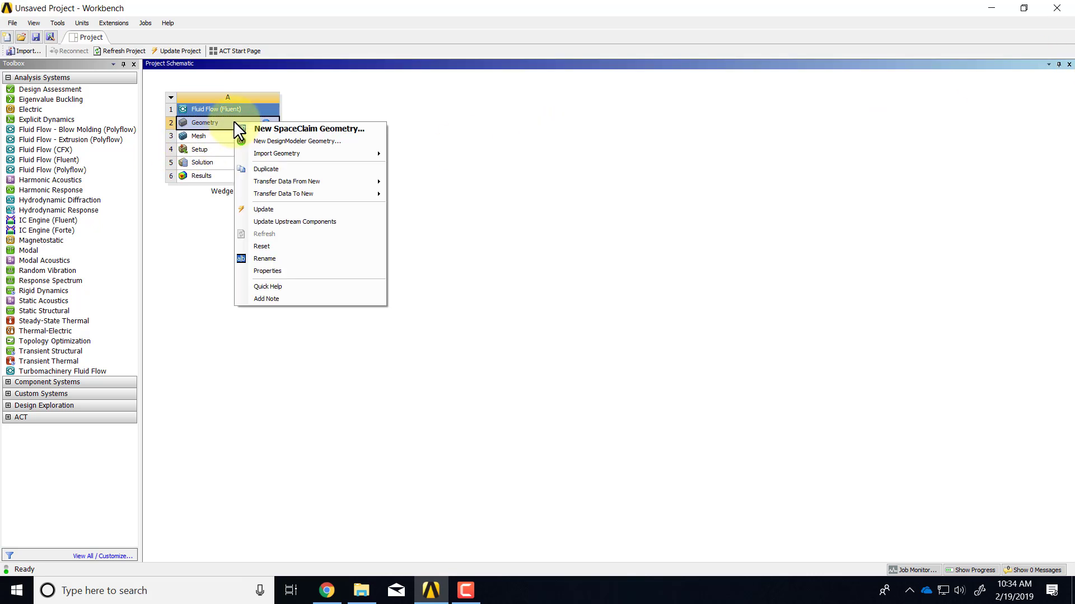
{"action": "left_click", "coordinate": [287, 128]}
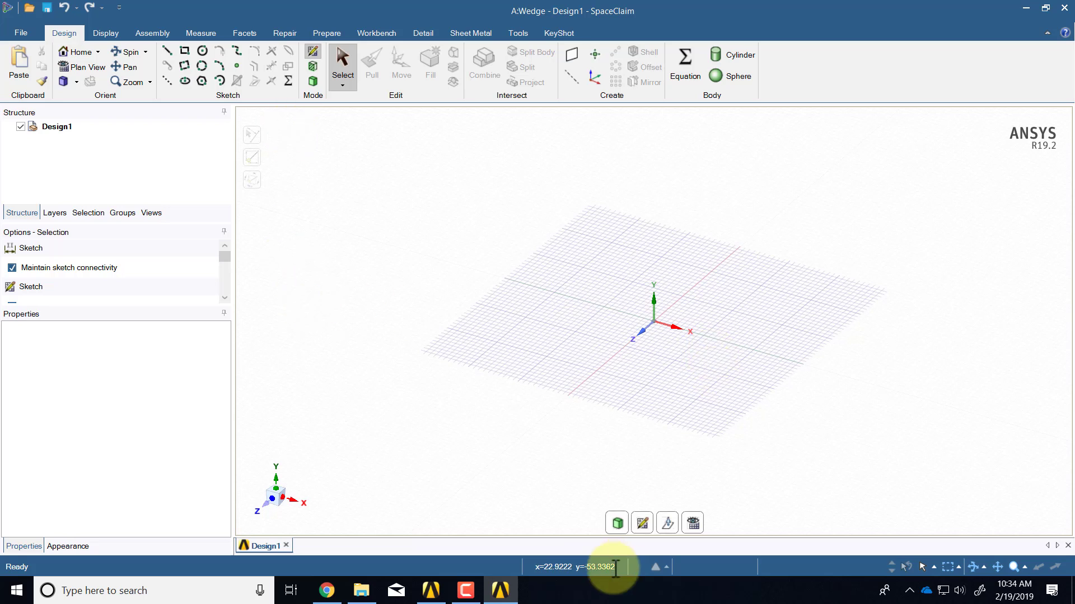
Move the sketch plane to XY and switch to Plan View to see it face-on
{"action": "left_click", "coordinate": [640, 525]}
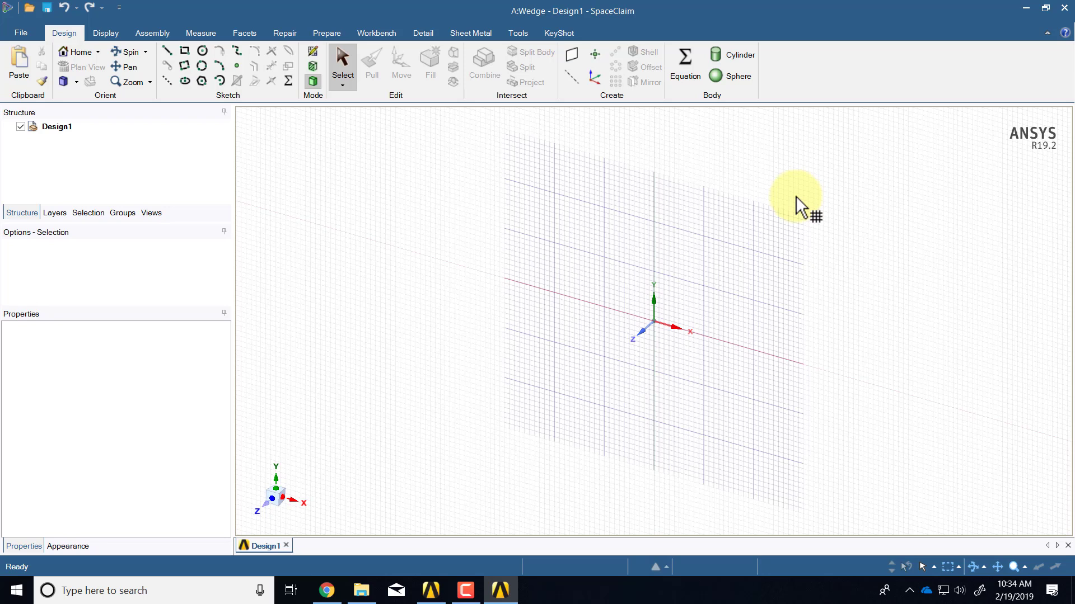
{"action": "left_click", "coordinate": [801, 207]}
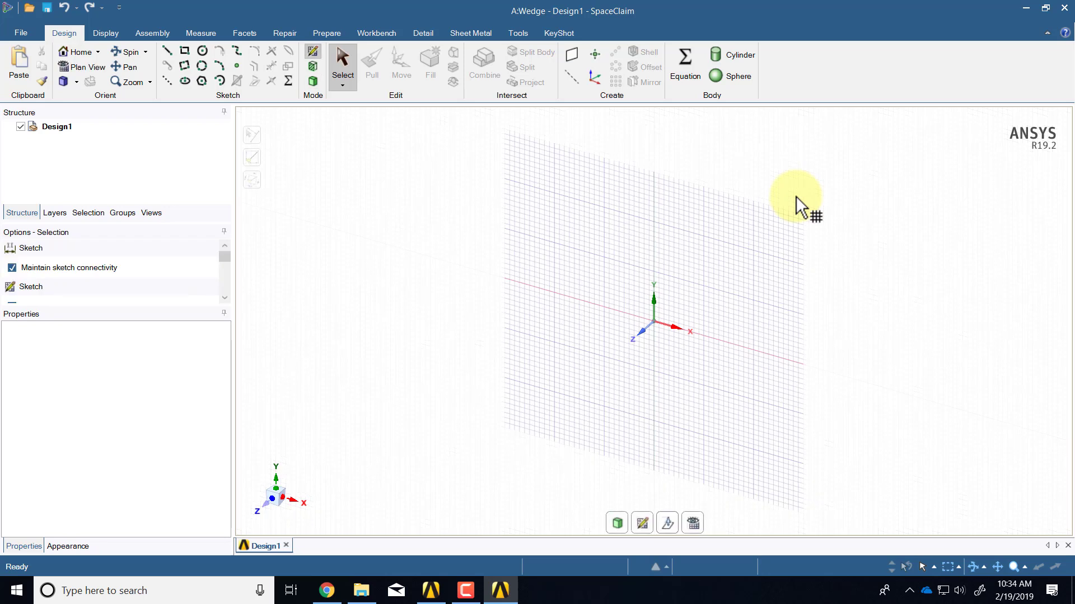
{"action": "left_click", "coordinate": [693, 523]}
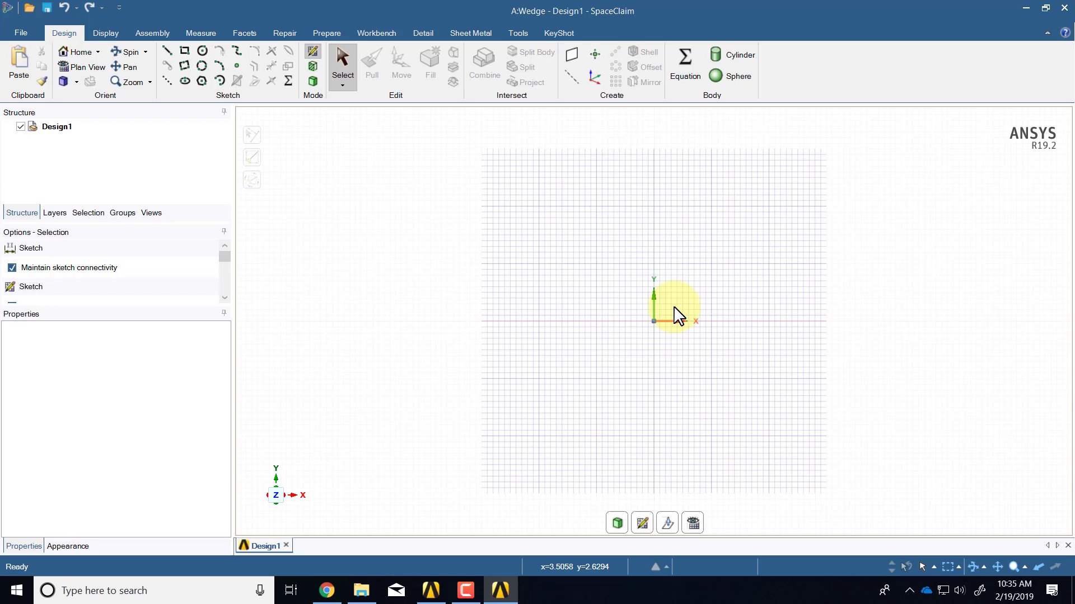
{"action": "left_click", "coordinate": [20, 32]}
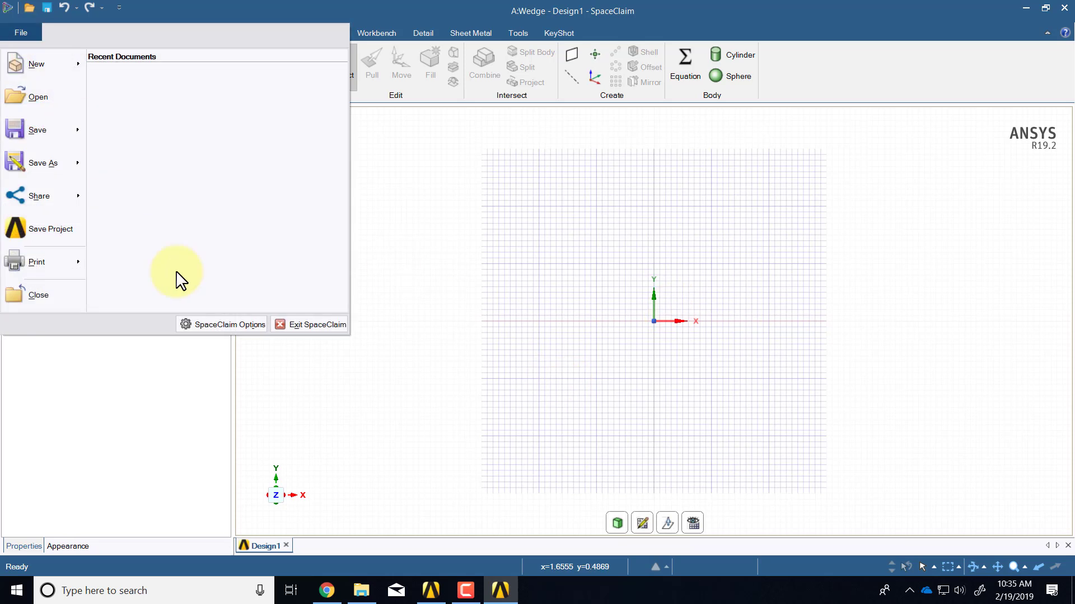
In SpaceClaim Options > Units, set length units to Meters and minor grid spacing to 0.01m
{"action": "left_click", "coordinate": [220, 325]}
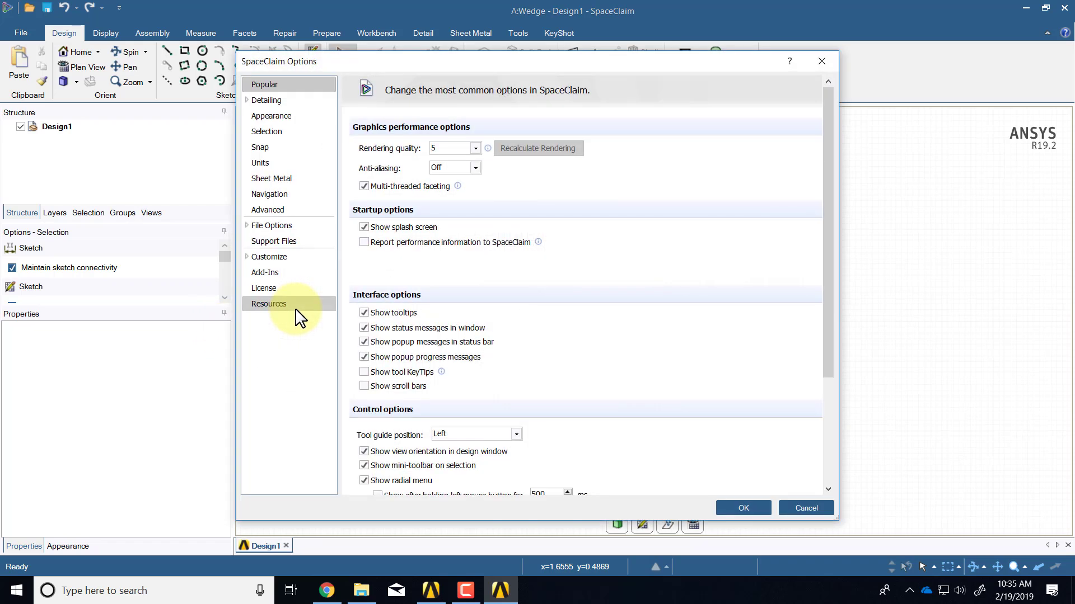
{"action": "left_click", "coordinate": [274, 161]}
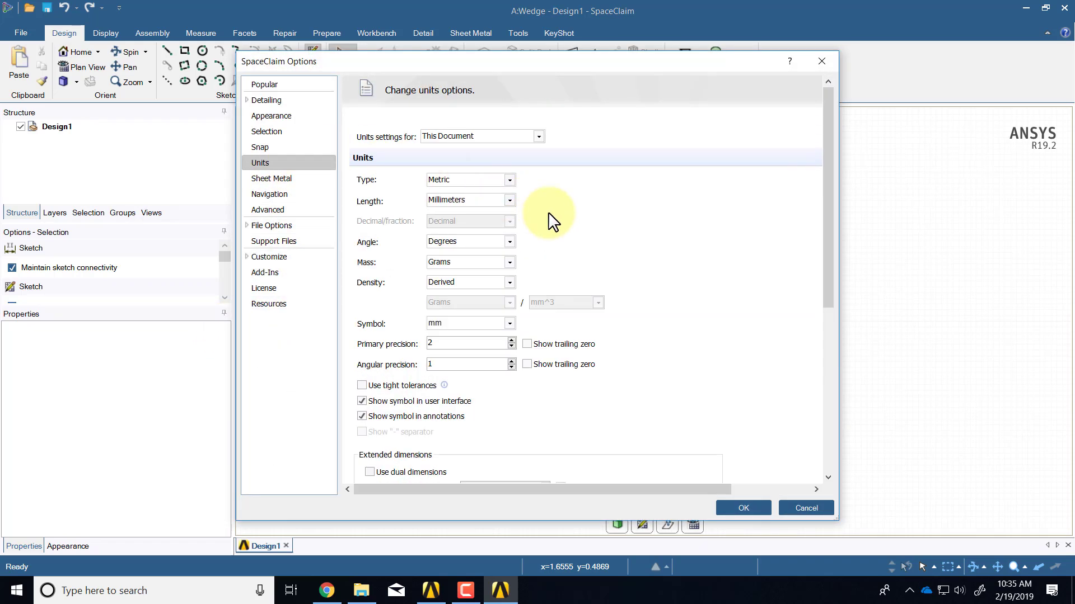
{"action": "left_click", "coordinate": [510, 201]}
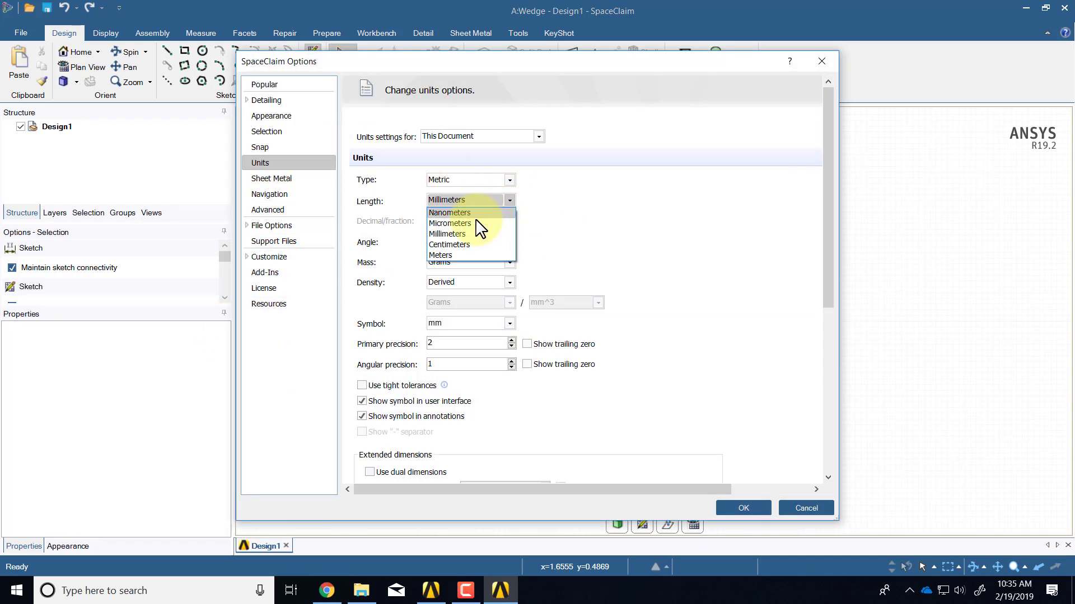
{"action": "left_click", "coordinate": [465, 256]}
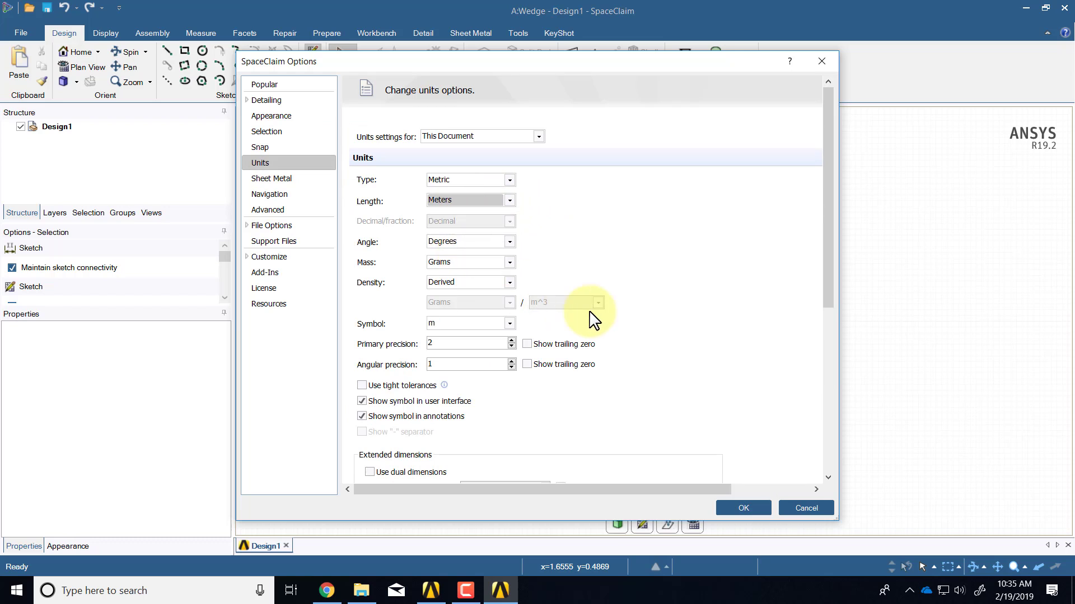
{"action": "scroll", "coordinate": [676, 392], "scroll_direction": "down", "scroll_amount": 2}
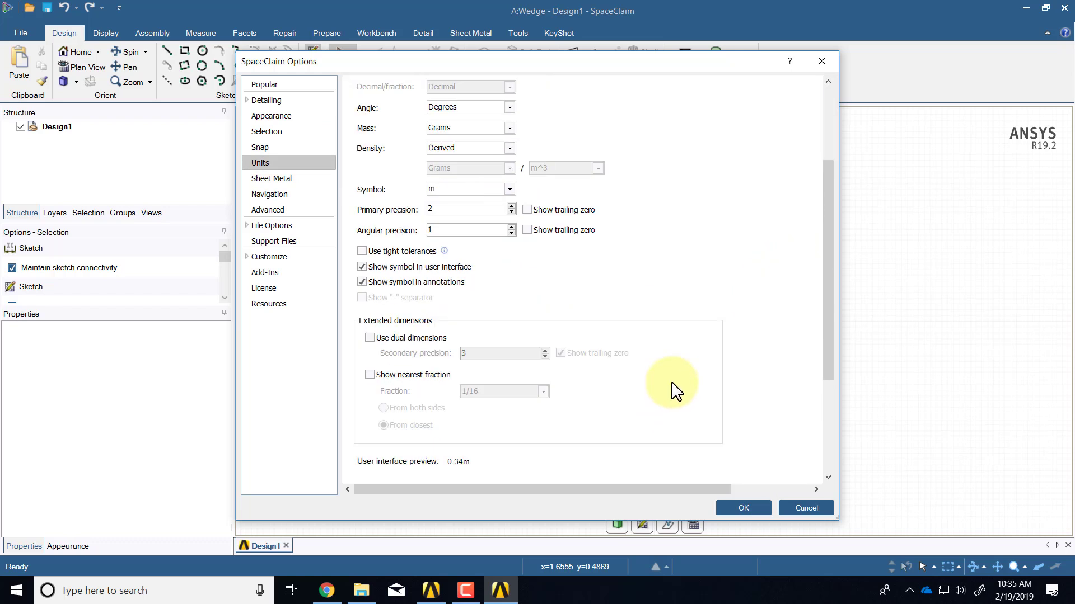
{"action": "scroll", "coordinate": [676, 391], "scroll_direction": "down", "scroll_amount": 1}
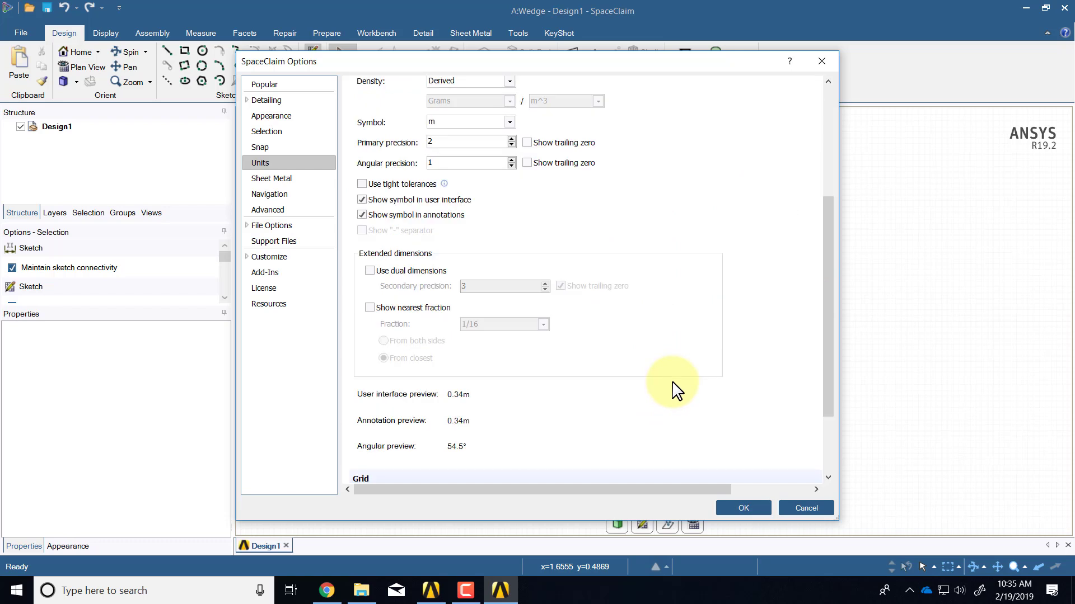
{"action": "scroll", "coordinate": [674, 393], "scroll_direction": "down", "scroll_amount": 2}
{"action": "left_click", "coordinate": [492, 396]}
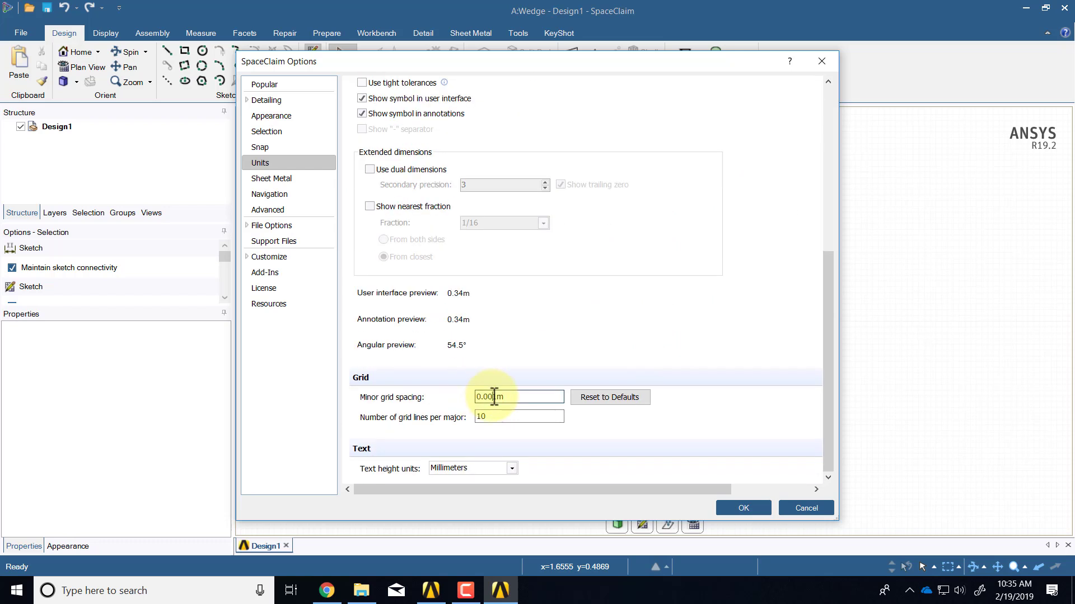
{"action": "key", "text": "BackSpace"}
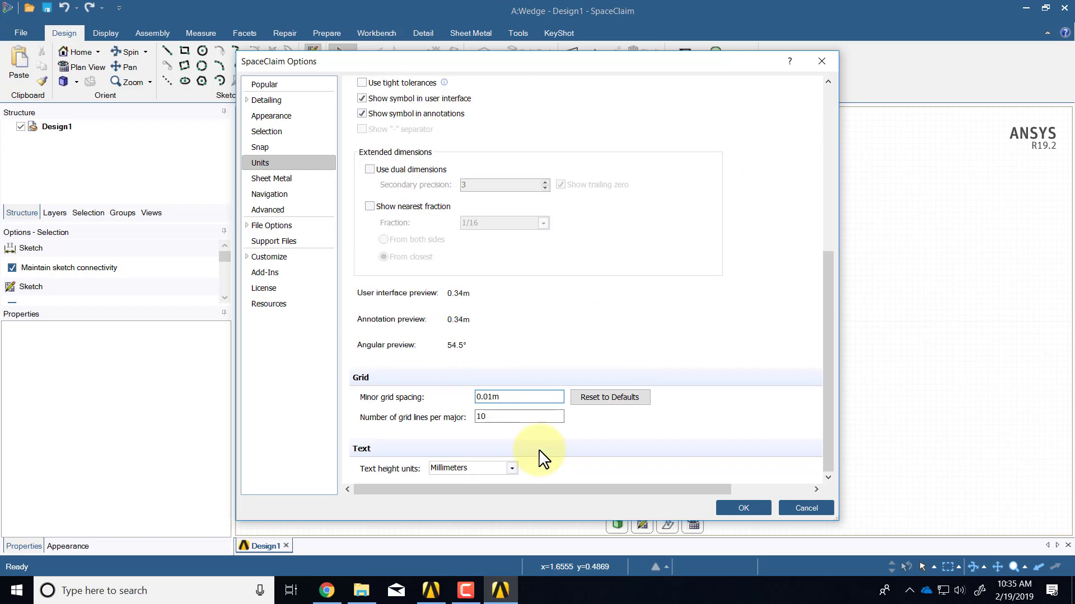
{"action": "left_click", "coordinate": [743, 508]}
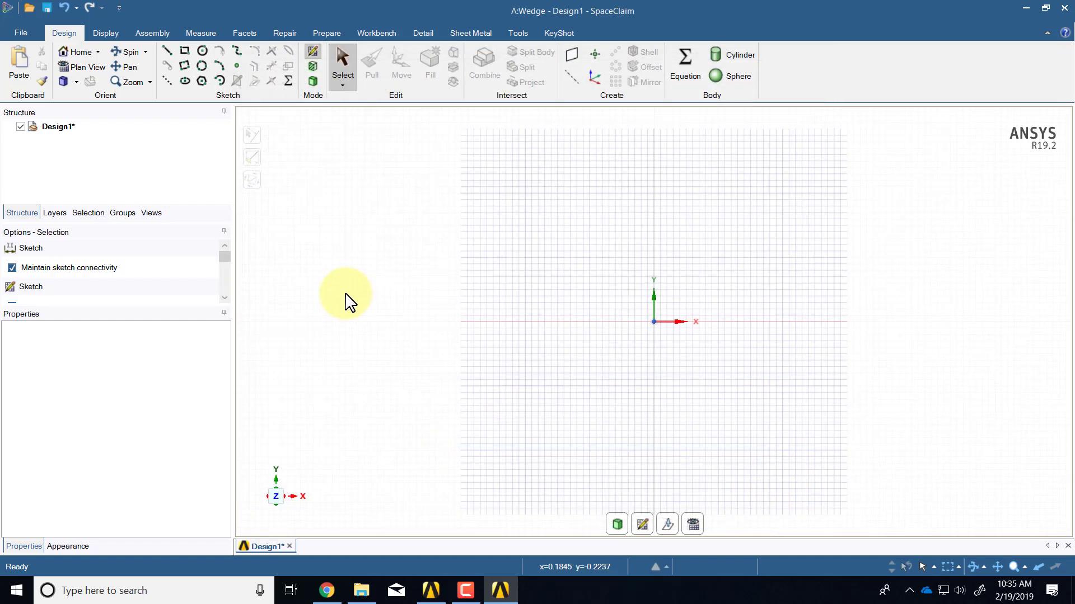
Draw a 0.5 m horizontal line from the sketch origin along the X axis
{"action": "left_click", "coordinate": [167, 50]}
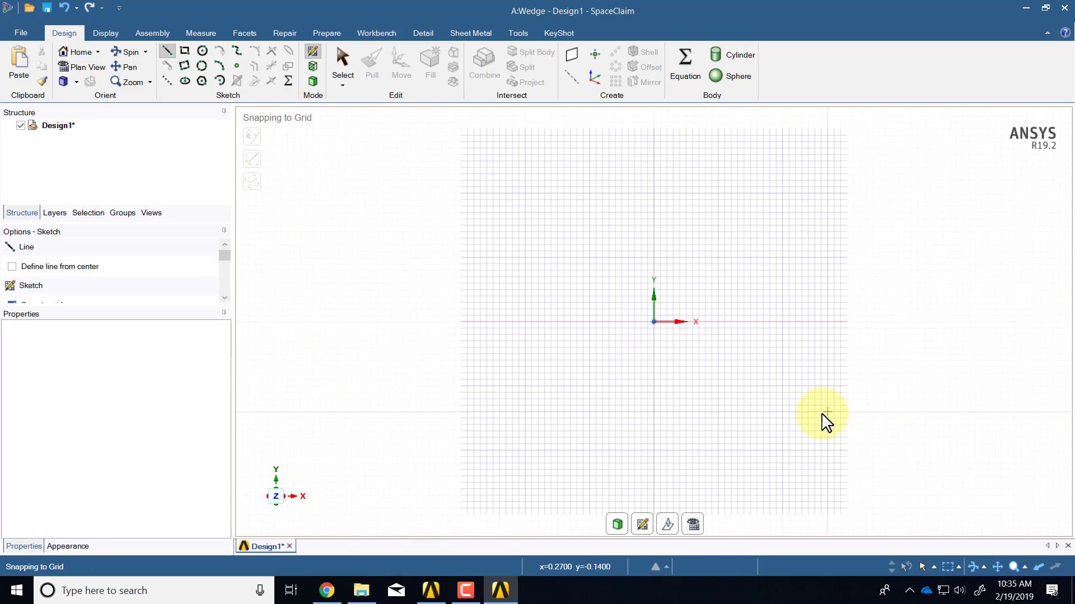
{"action": "left_click", "coordinate": [654, 323]}
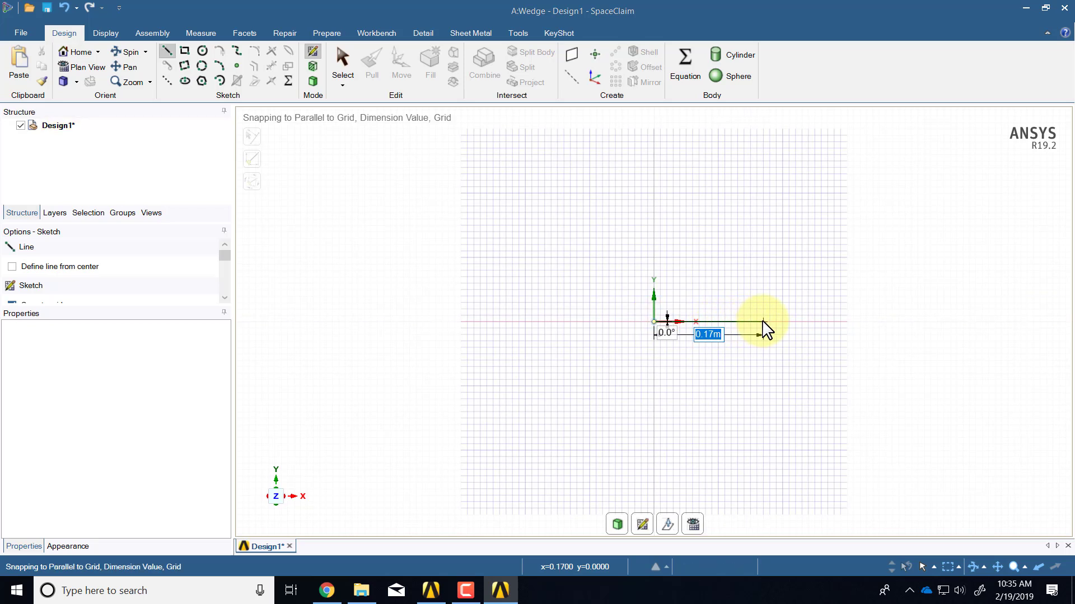
{"action": "type", "text": "0"}
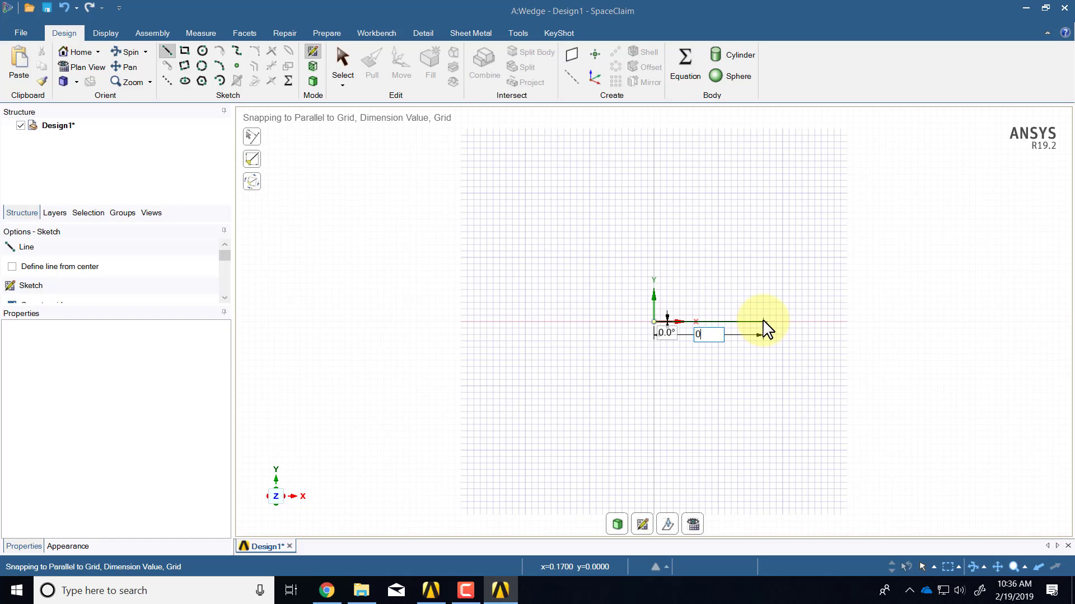
{"action": "type", "text": ".5"}
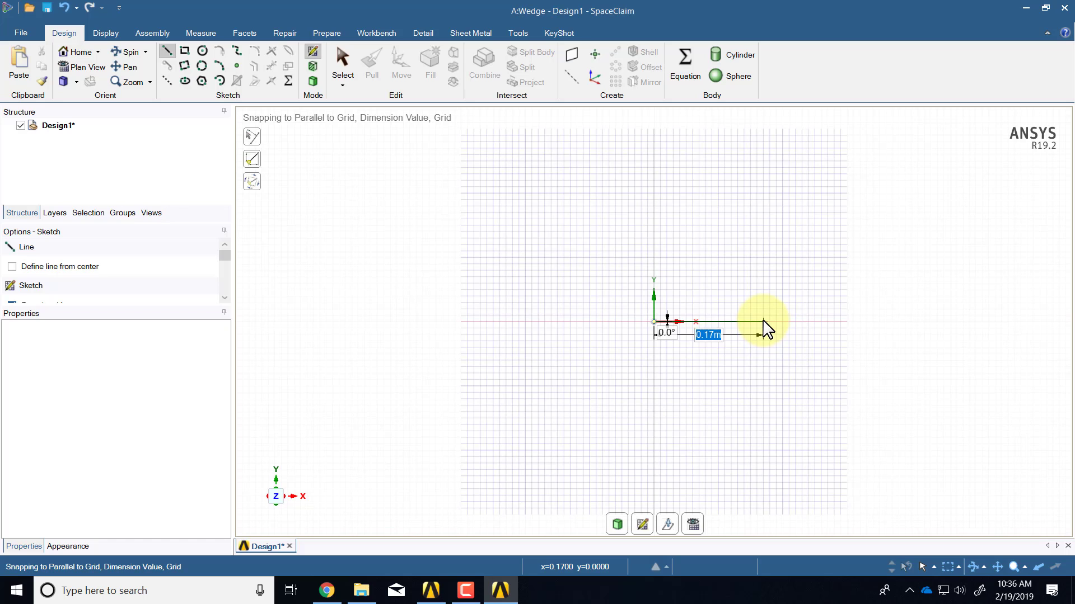
{"action": "key", "text": "Return"}
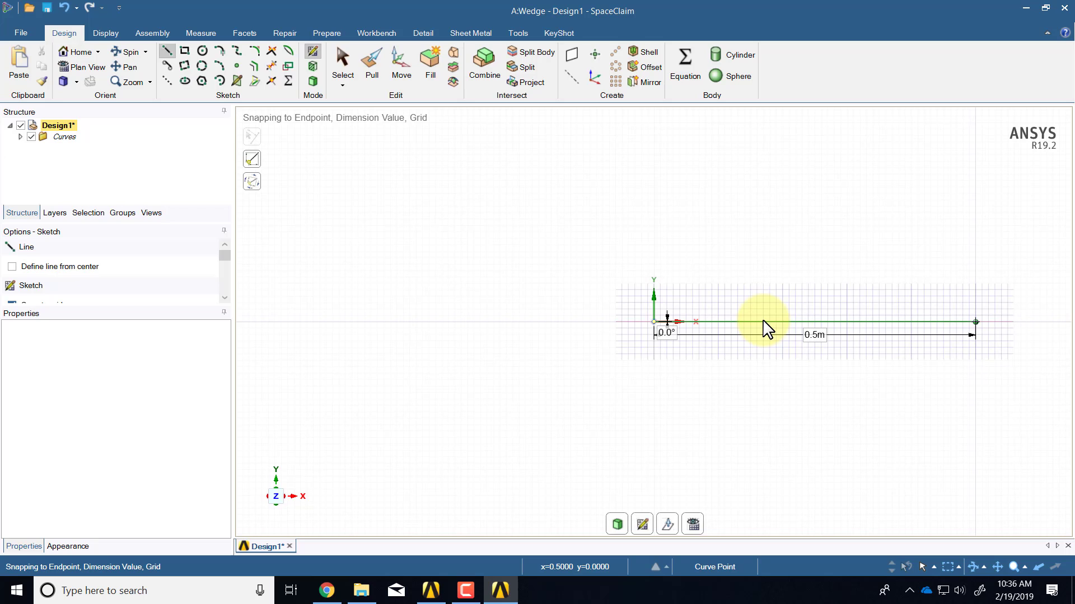
{"action": "key", "text": "Escape"}
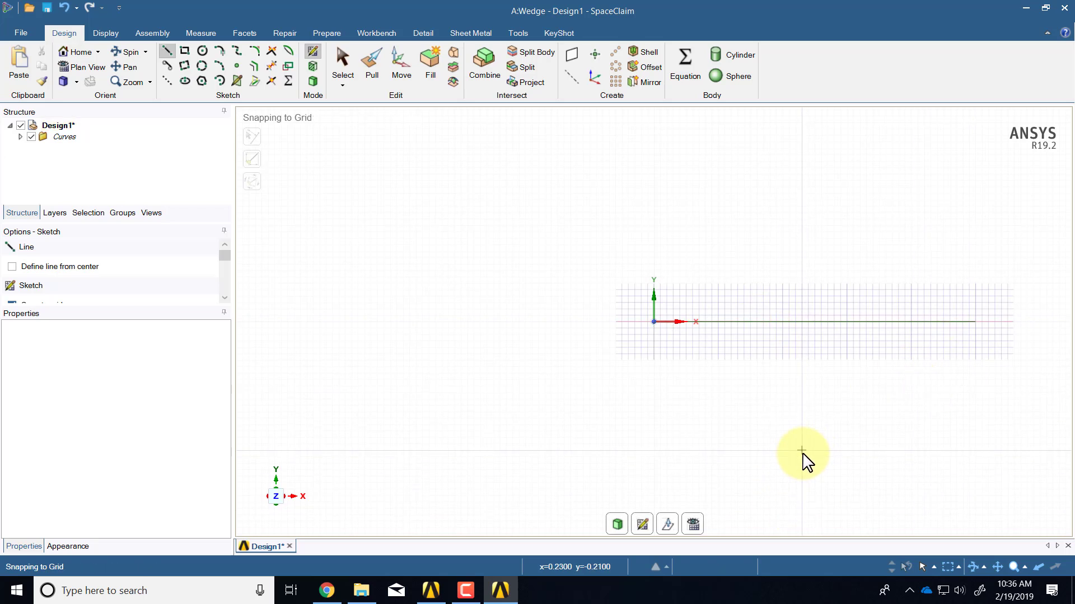
{"action": "key", "text": "Escape"}
{"action": "key", "text": "alt+Tab"}
{"action": "key", "text": "alt+Tab"}
{"action": "key", "text": "alt+Tab"}
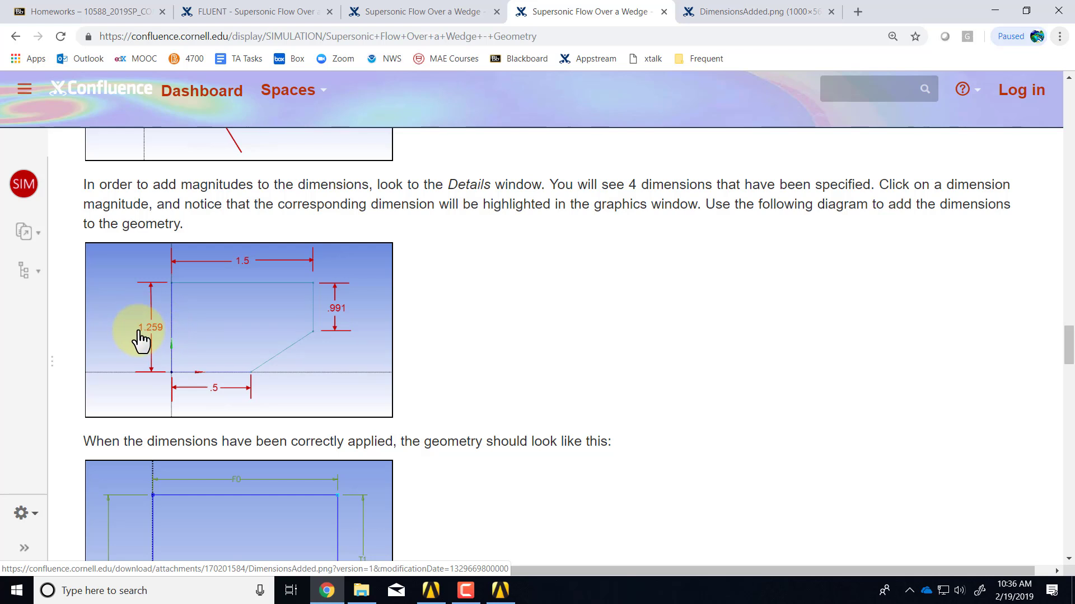
Return from the tutorial's dimension diagram to the SpaceClaim sketch
{"action": "key", "text": "alt+Tab"}
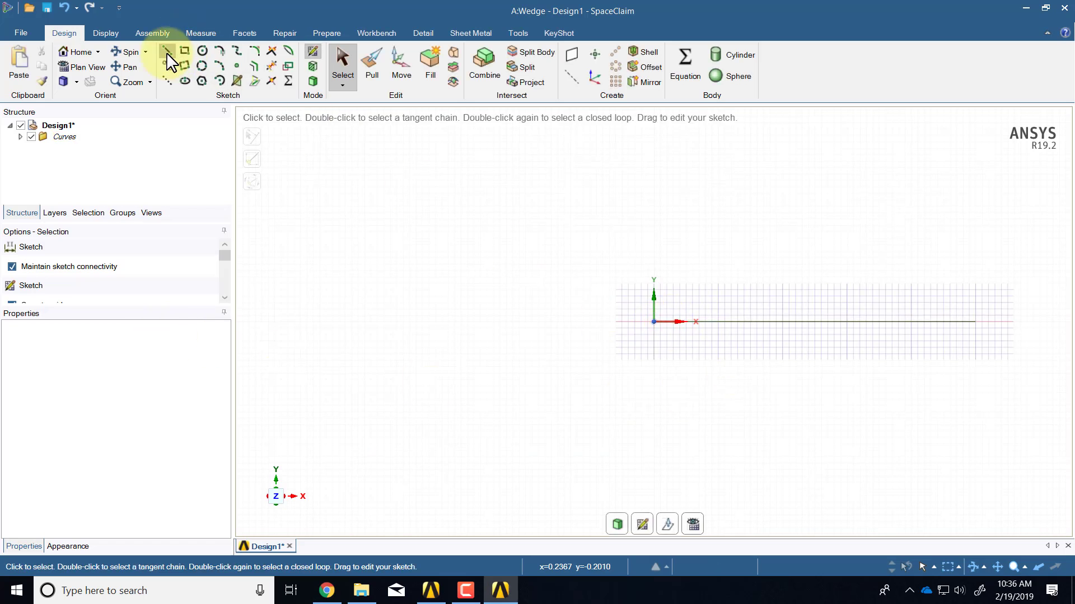
Draw a 1.3 m vertical line up from the origin and frame it in view
{"action": "left_click", "coordinate": [166, 51]}
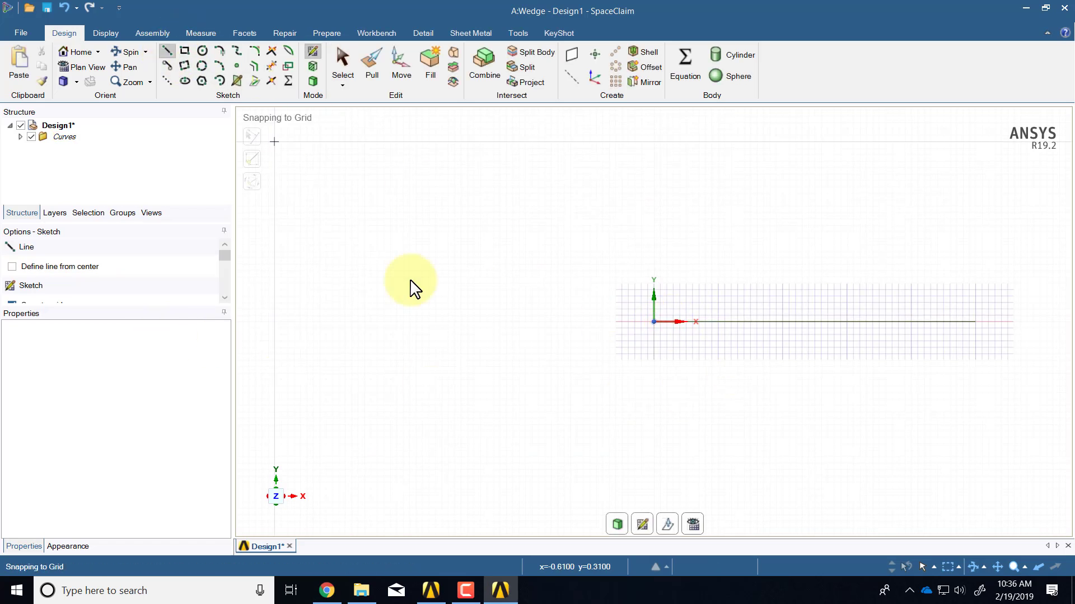
{"action": "left_click", "coordinate": [654, 322]}
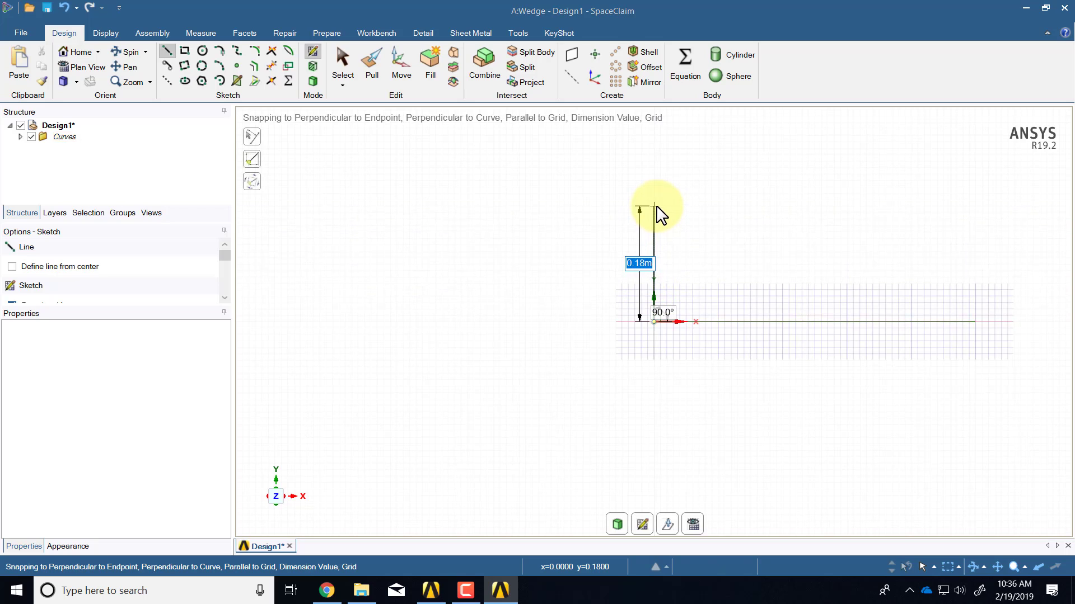
{"action": "type", "text": "1.3"}
{"action": "key", "text": "Return"}
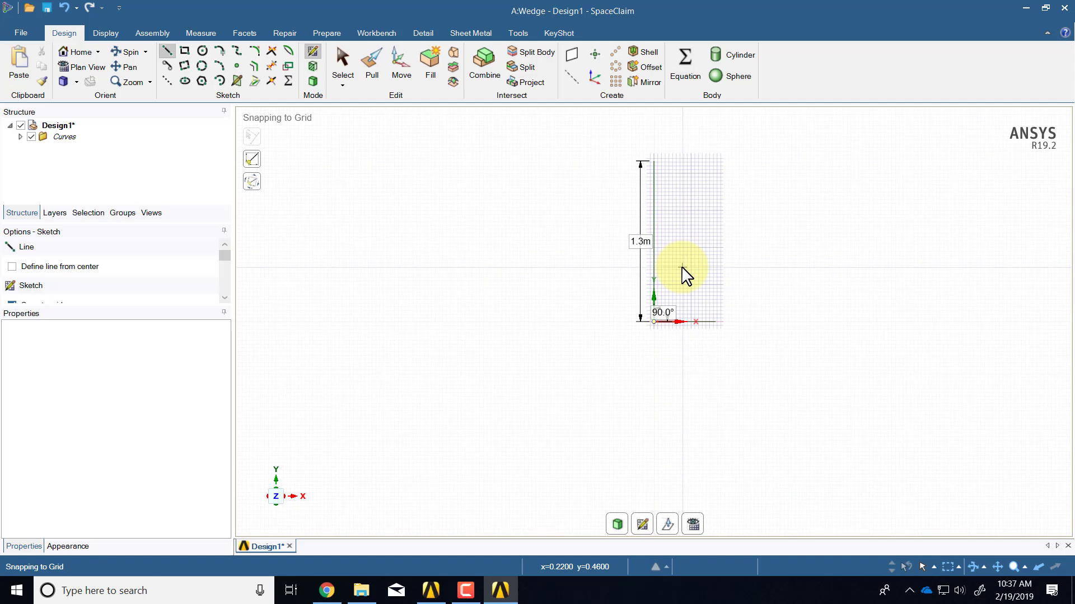
{"action": "middle_click_drag", "start_coordinate": [682, 267], "coordinate": [610, 326], "text": "shift"}
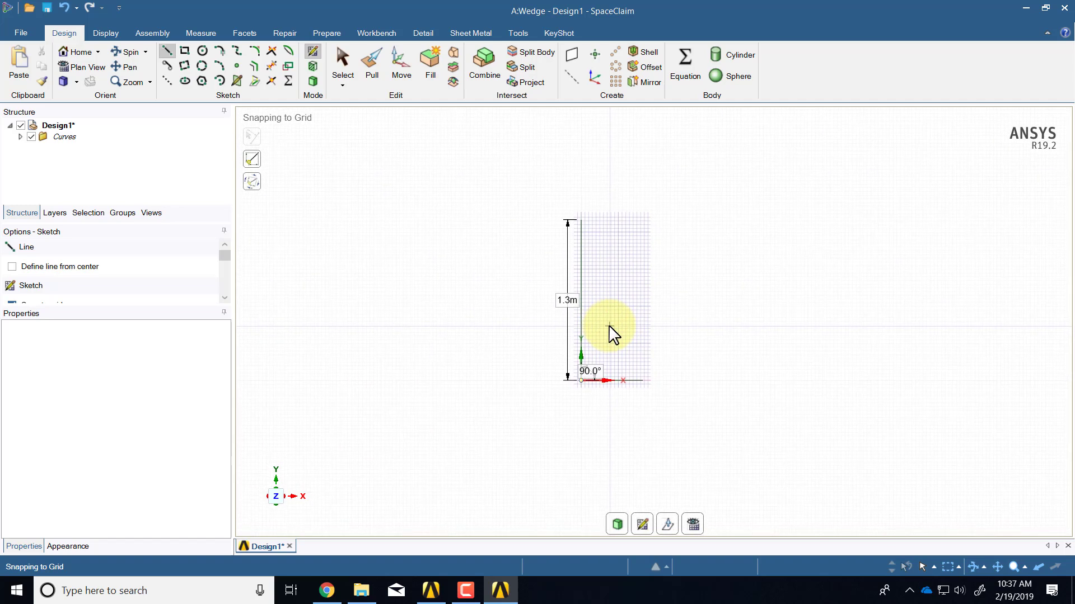
{"action": "scroll", "coordinate": [610, 326], "scroll_direction": "up", "scroll_amount": 2}
{"action": "scroll", "coordinate": [610, 327], "scroll_direction": "up", "scroll_amount": 1}
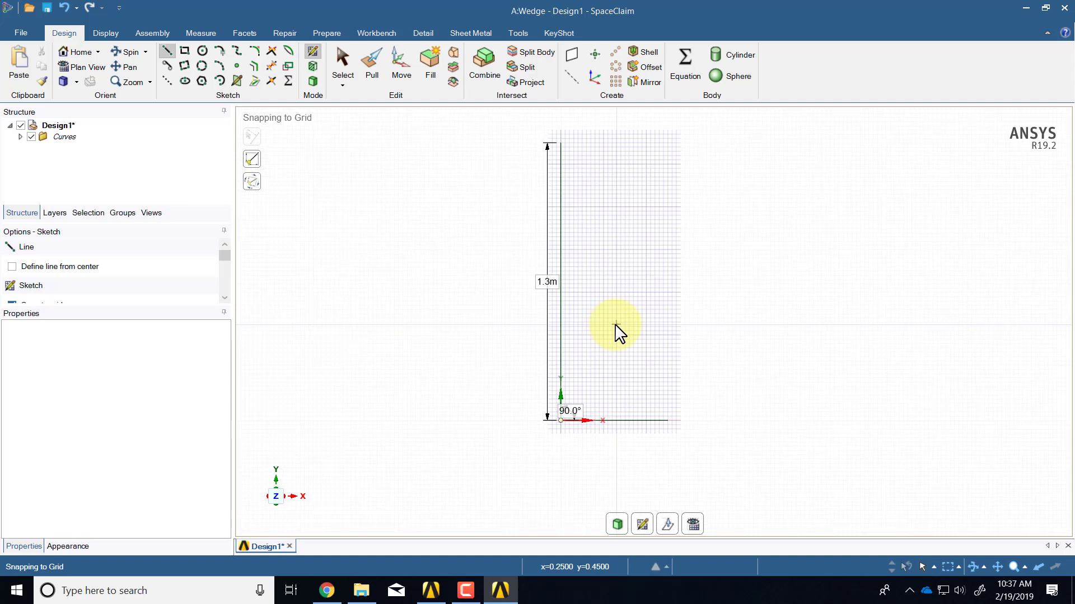
{"action": "left_click", "coordinate": [561, 143]}
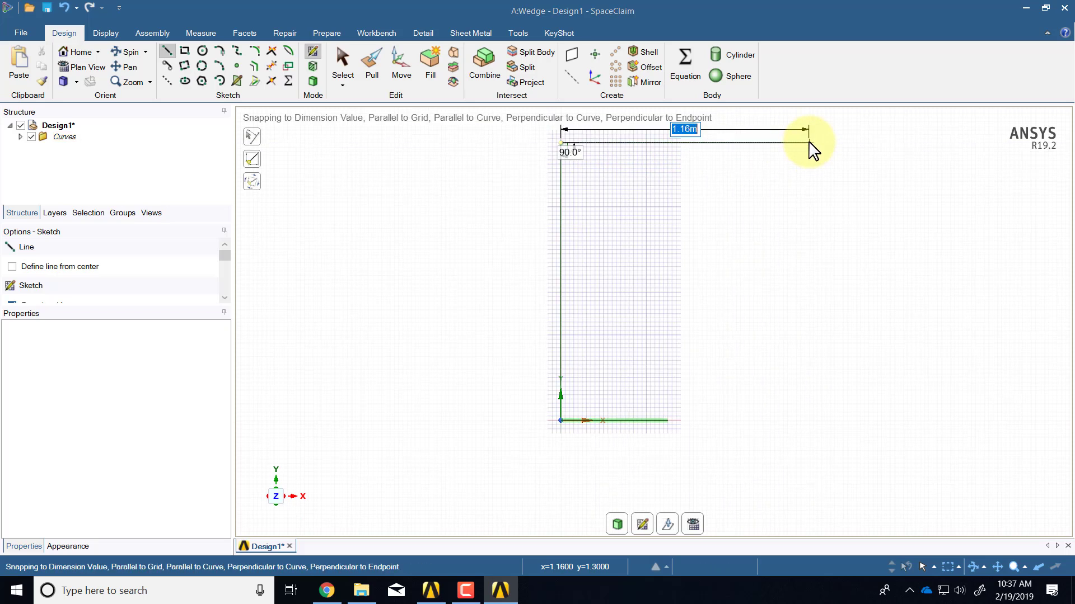
Draw a 1.5 m horizontal line right from the vertical line's top end
{"action": "type", "text": "1.5"}
{"action": "key", "text": "Return"}
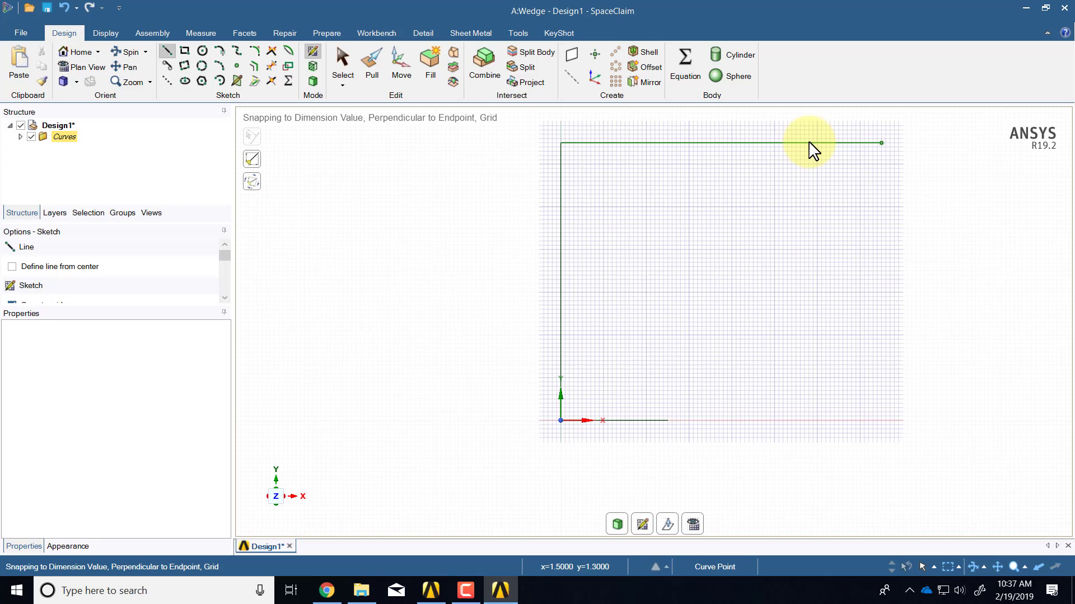
{"action": "key", "text": "Escape"}
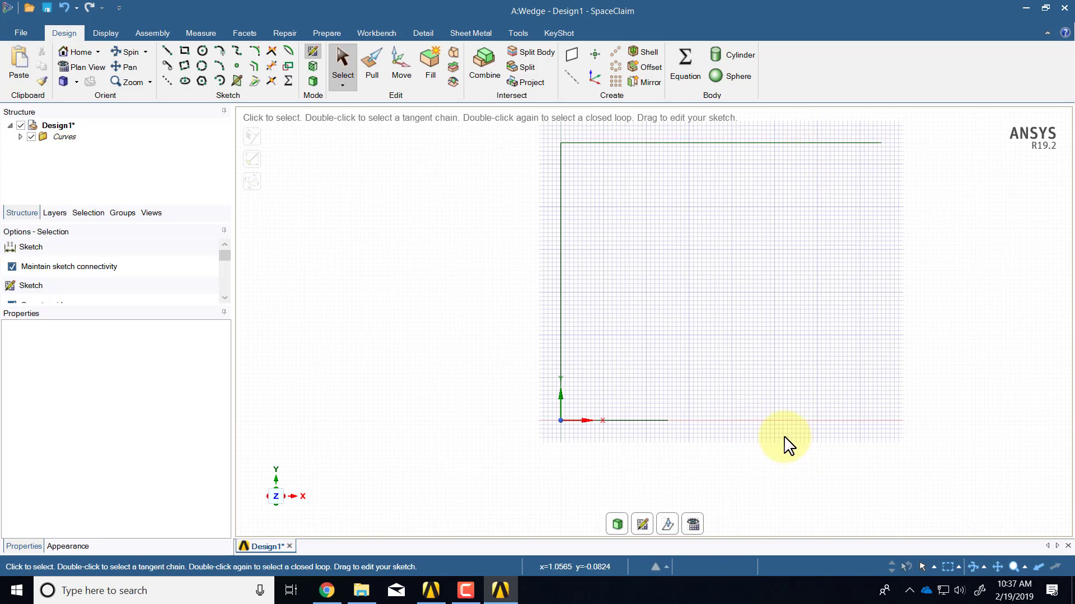
{"action": "middle_click_drag", "start_coordinate": [748, 336], "coordinate": [689, 357], "text": "ctrl"}
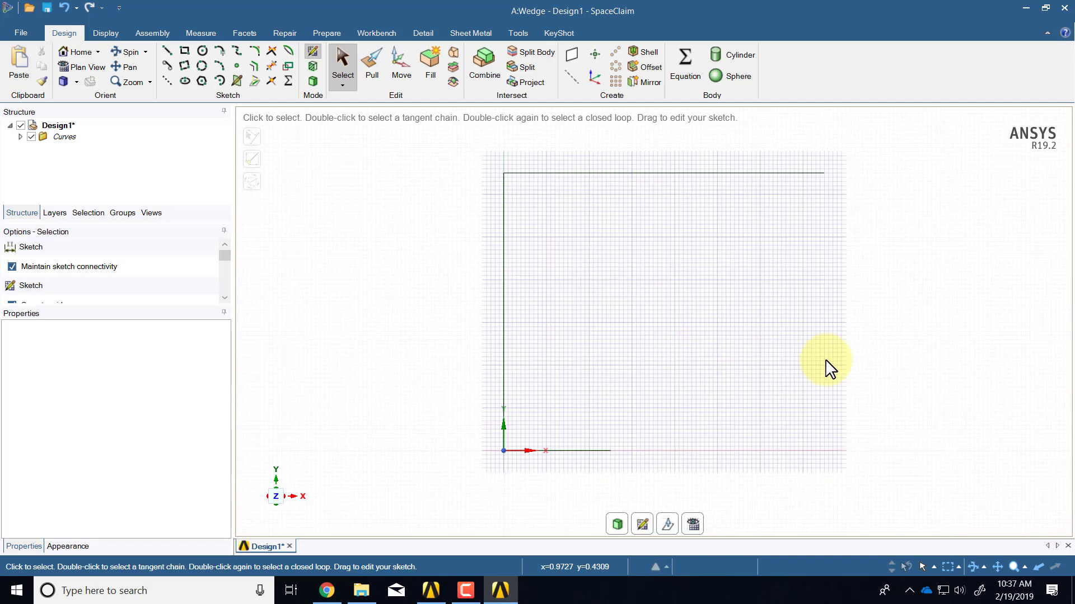
{"action": "key", "text": "alt+Tab"}
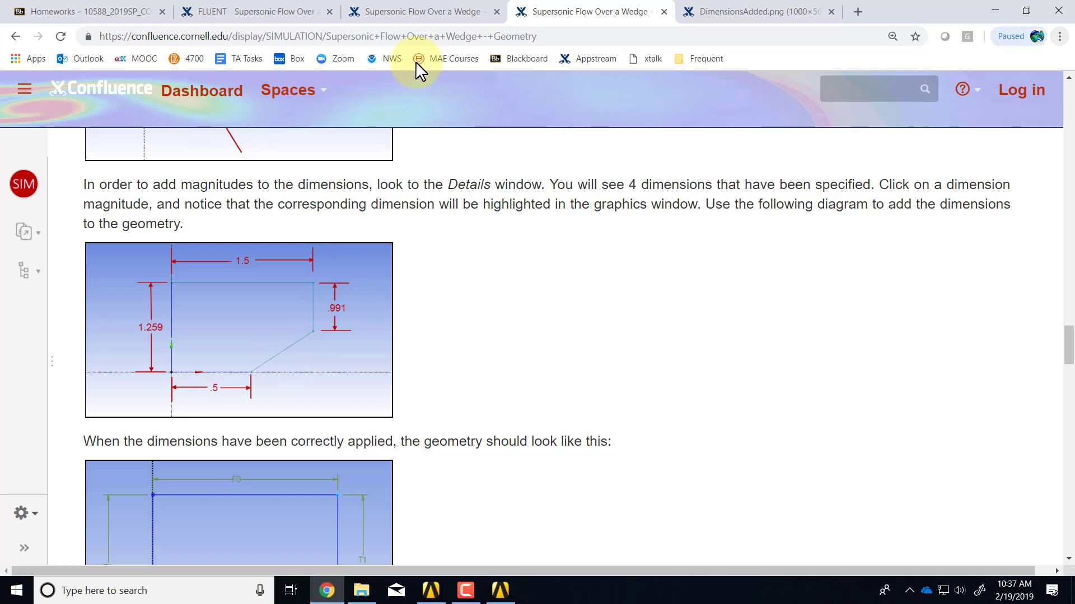
Browse the tutorial's Setup Project, Problem Specification and Geometry pages, then return to SpaceClaim
{"action": "left_click", "coordinate": [428, 20]}
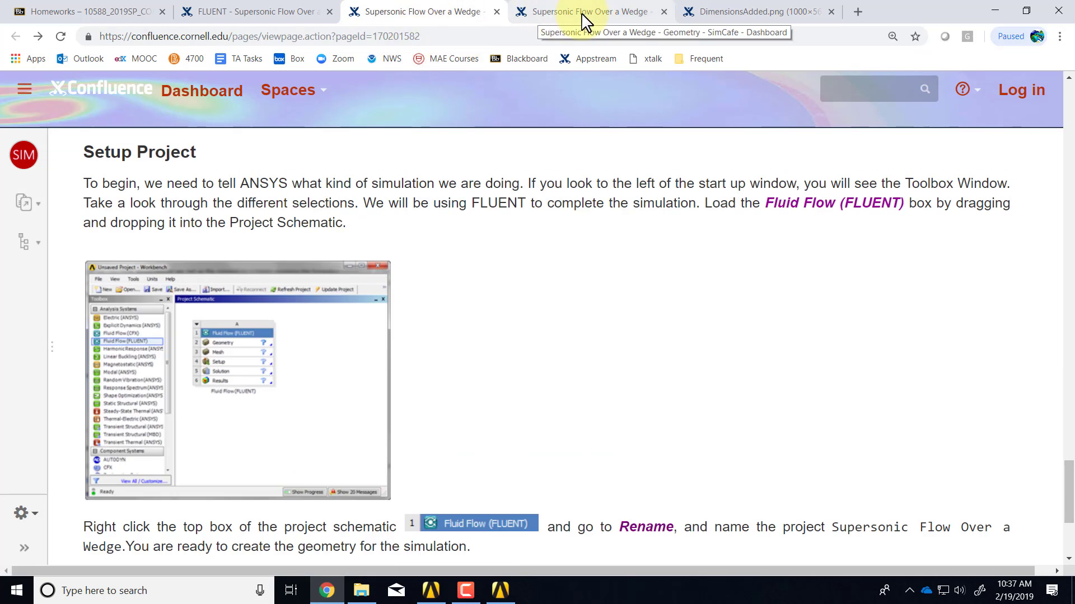
{"action": "left_click", "coordinate": [235, 17]}
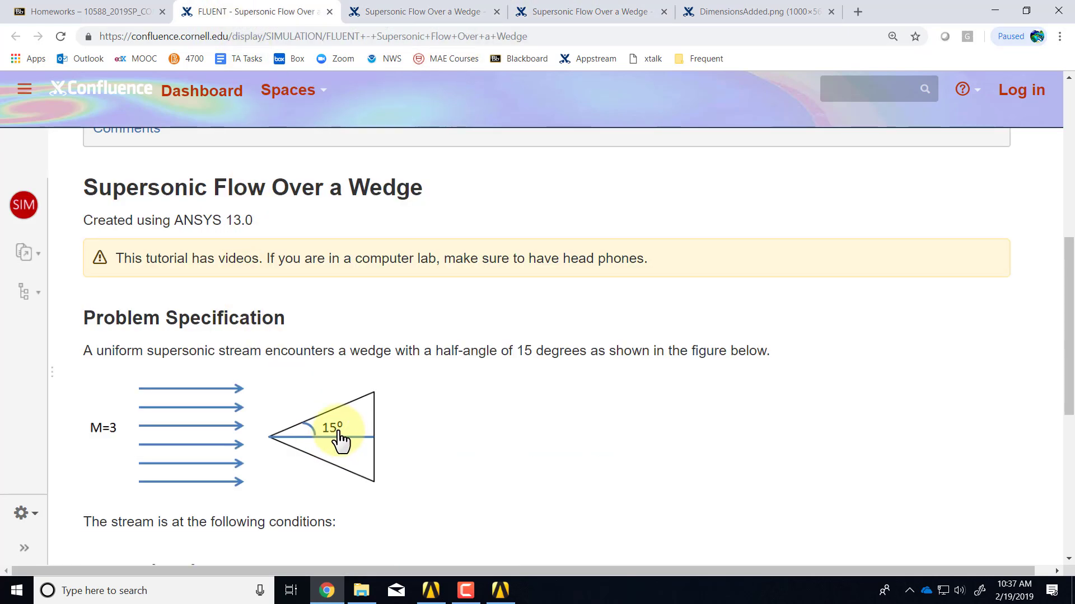
{"action": "left_click", "coordinate": [607, 17]}
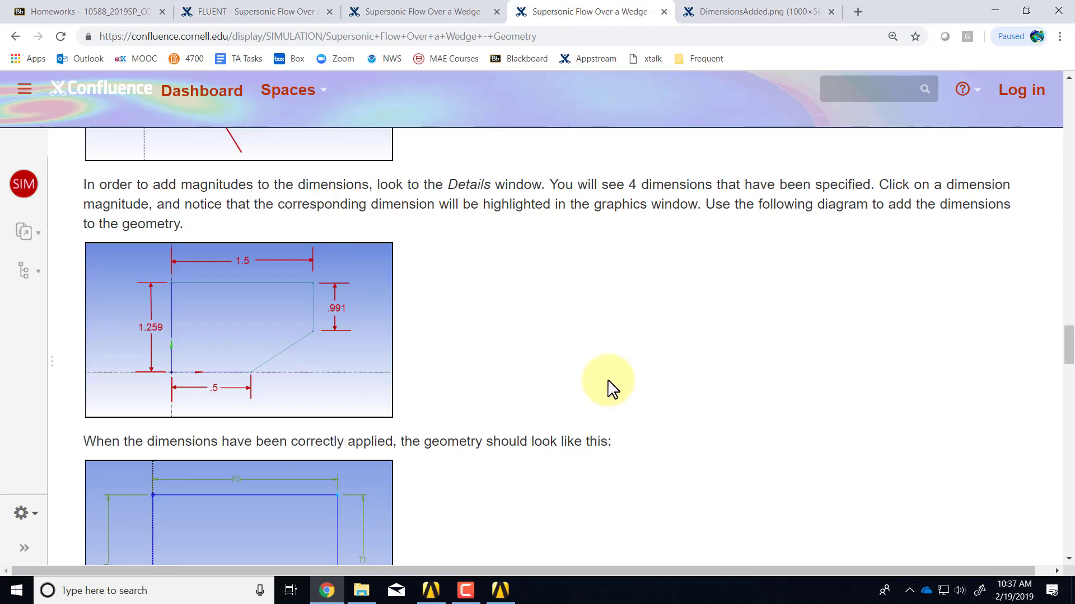
{"action": "key", "text": "alt+Tab"}
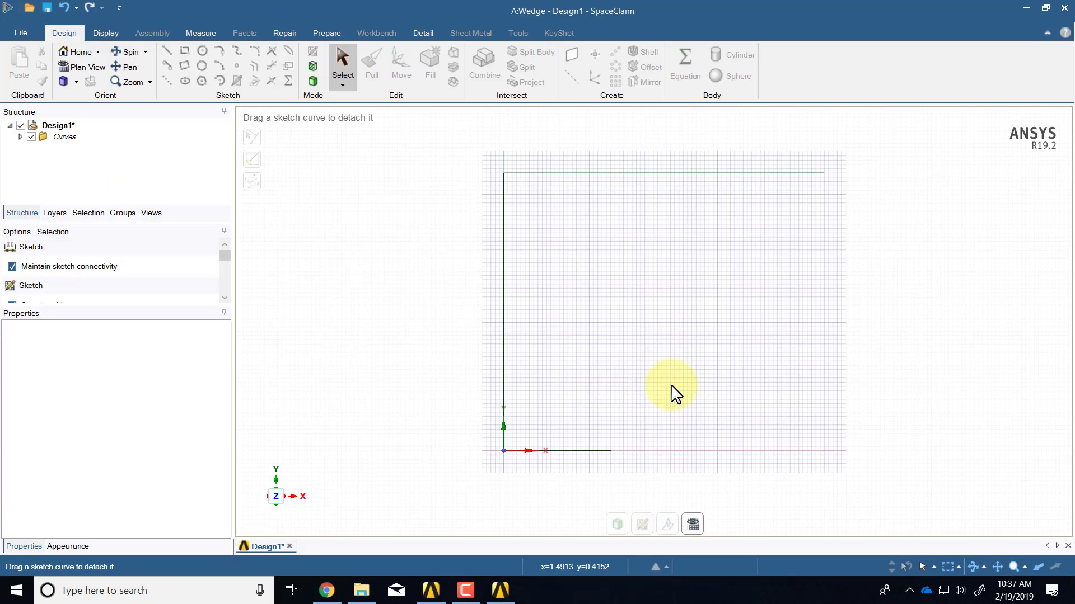
Draw a sloped line from the 0.5 m base's end, then a vertical edge up to the 1.5 m top line's end
{"action": "left_click", "coordinate": [168, 49]}
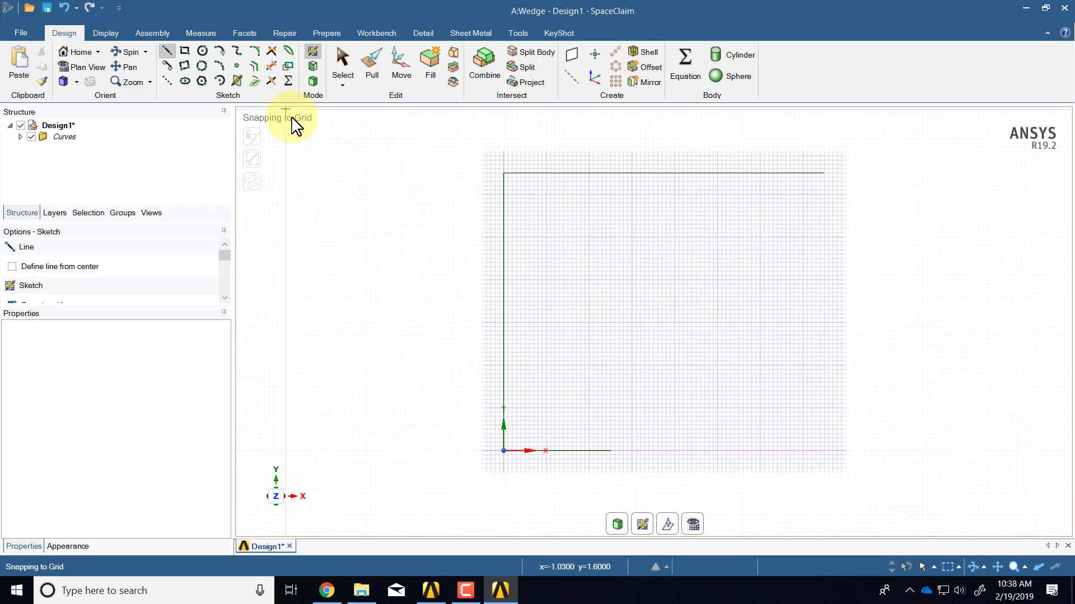
{"action": "left_click", "coordinate": [611, 451]}
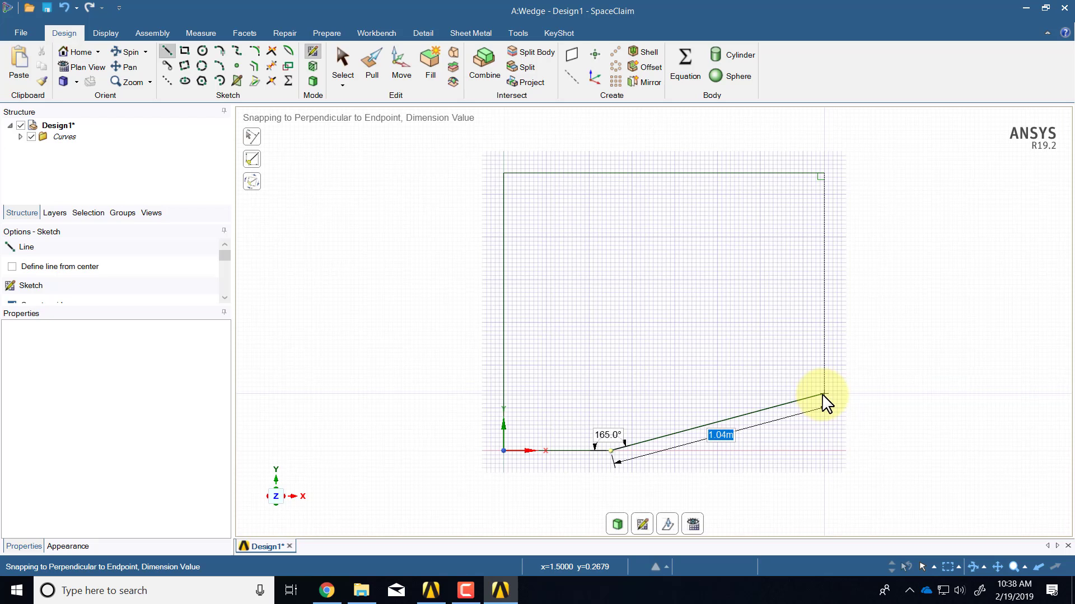
{"action": "left_click", "coordinate": [823, 395]}
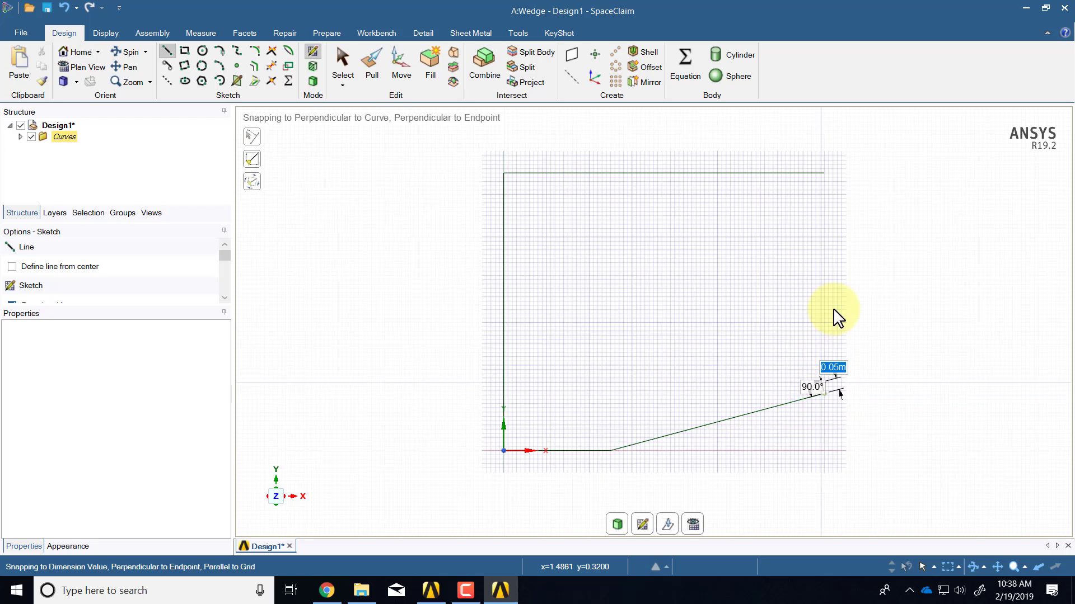
{"action": "left_click", "coordinate": [825, 173]}
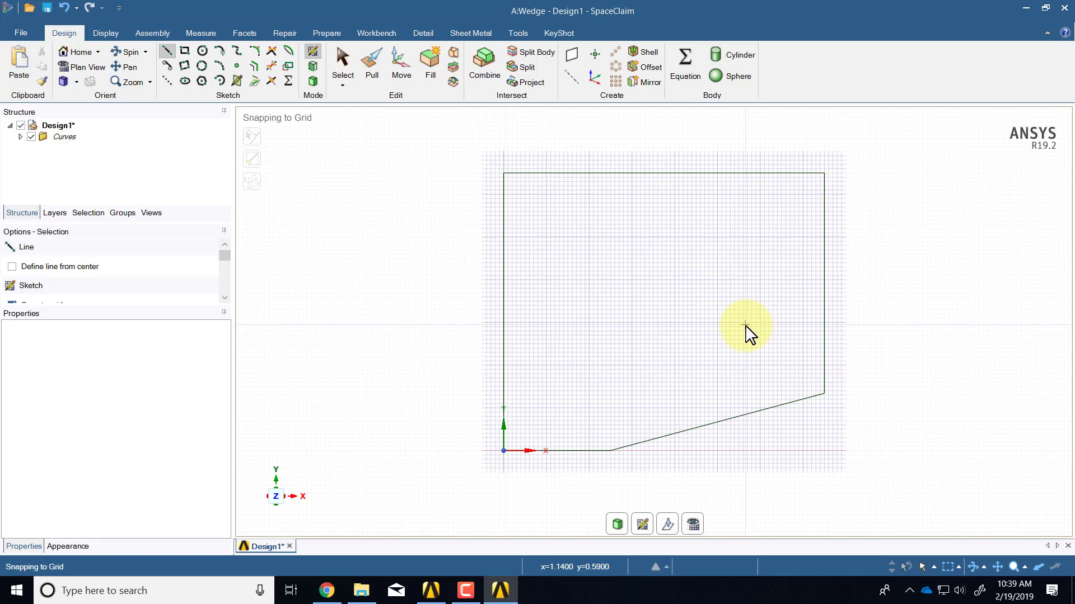
{"action": "key", "text": "Escape"}
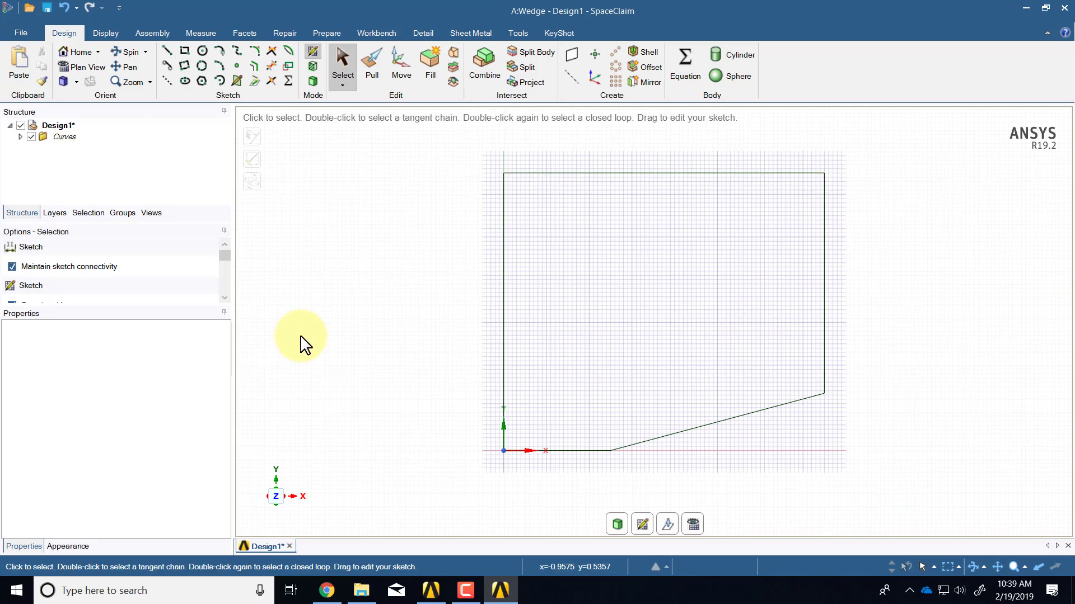
Convert the closed wedge outline into a surface body with 3D Mode, verifying via undo and redo
{"action": "left_click", "coordinate": [311, 81]}
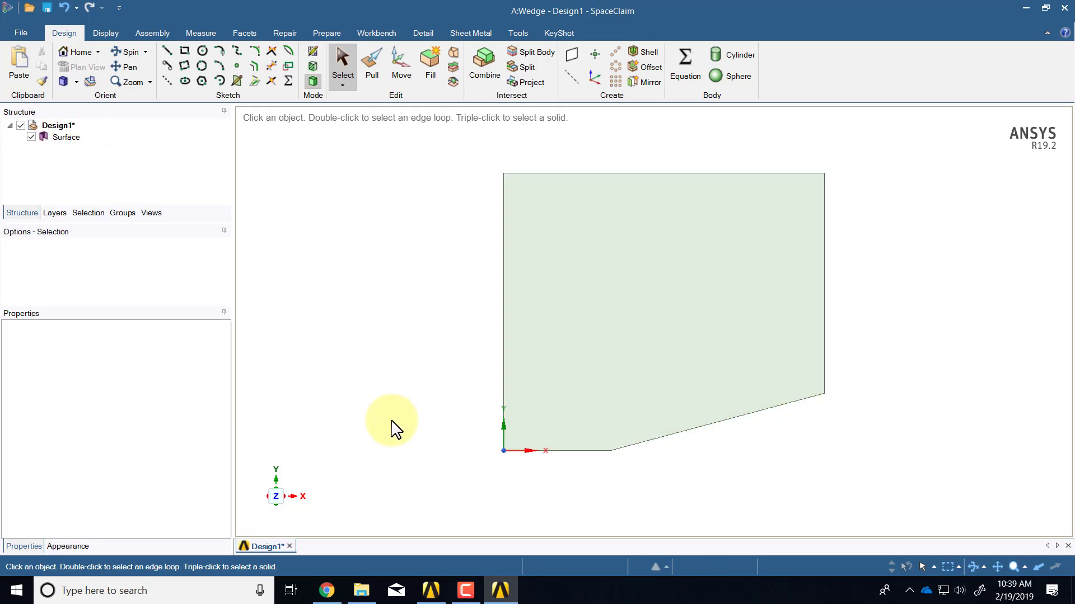
{"action": "key", "text": "ctrl"}
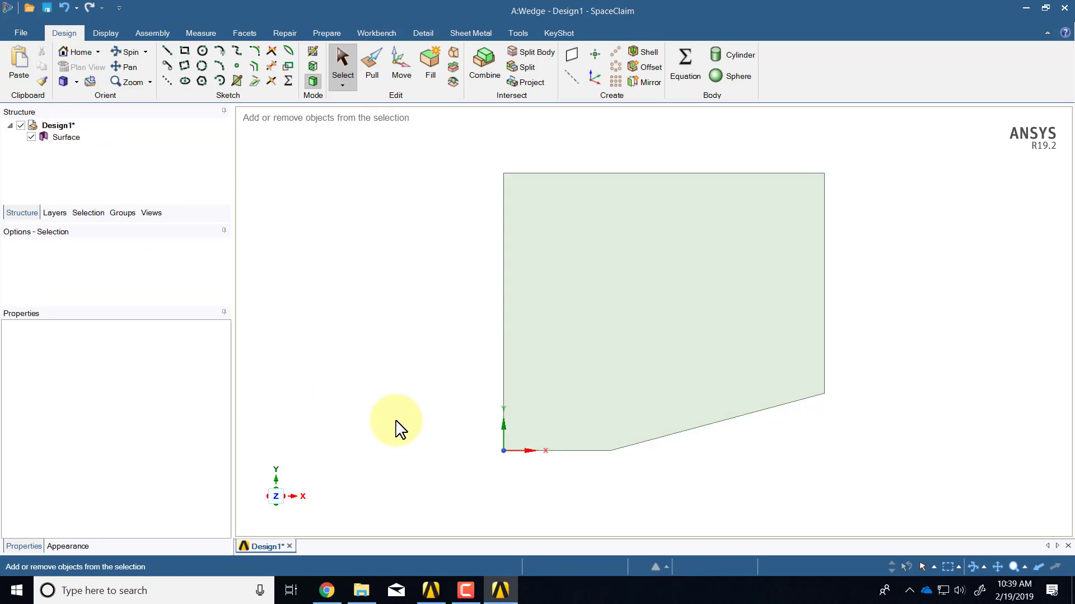
{"action": "key", "text": "ctrl+z"}
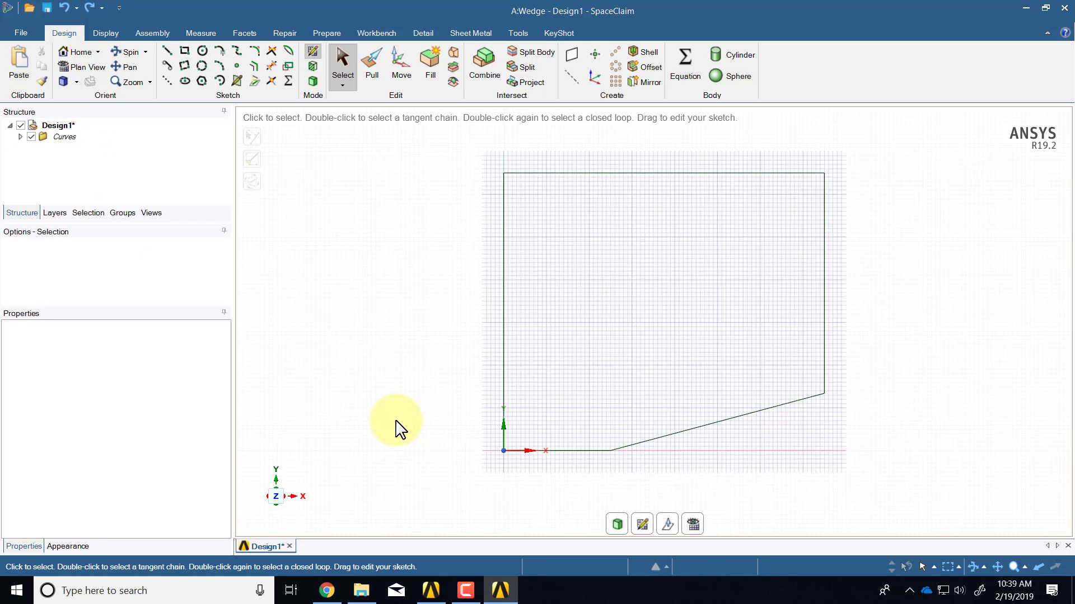
{"action": "key", "text": "ctrl"}
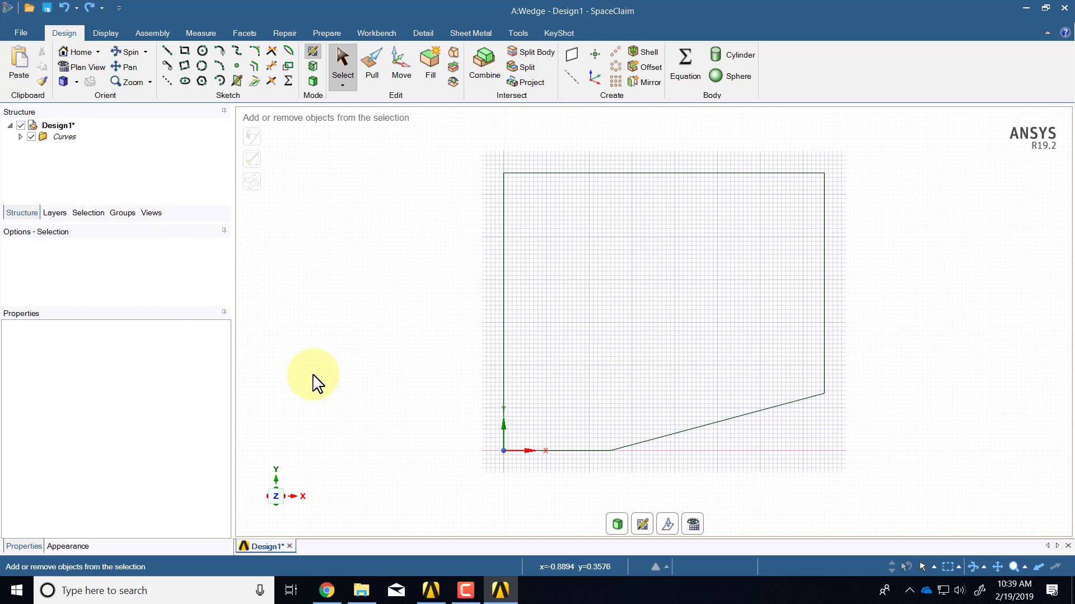
{"action": "key", "text": "ctrl+y"}
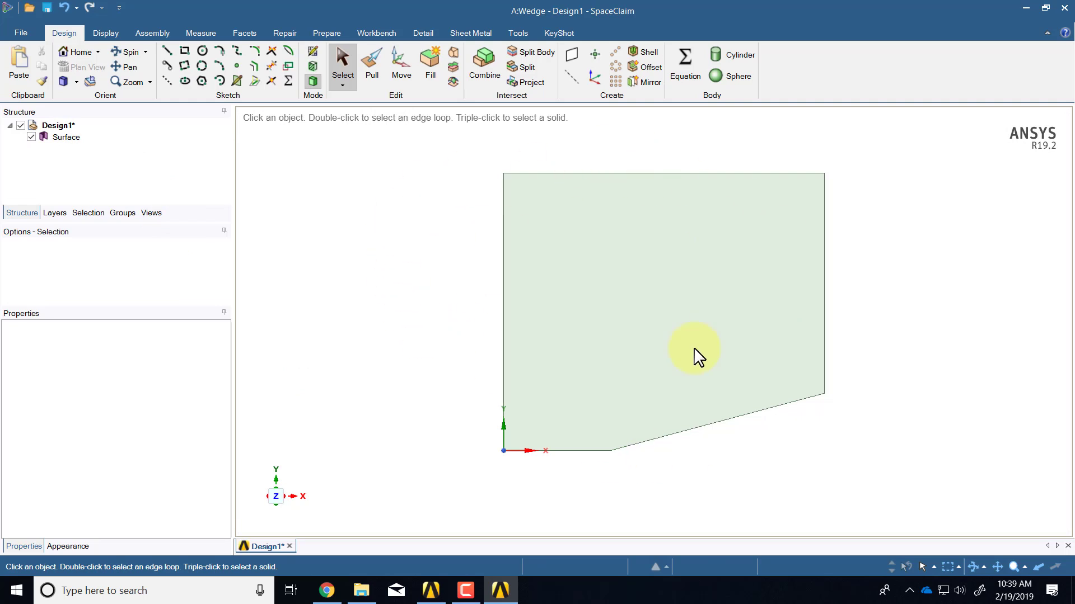
{"action": "left_click", "coordinate": [618, 335]}
{"action": "left_click", "coordinate": [379, 303]}
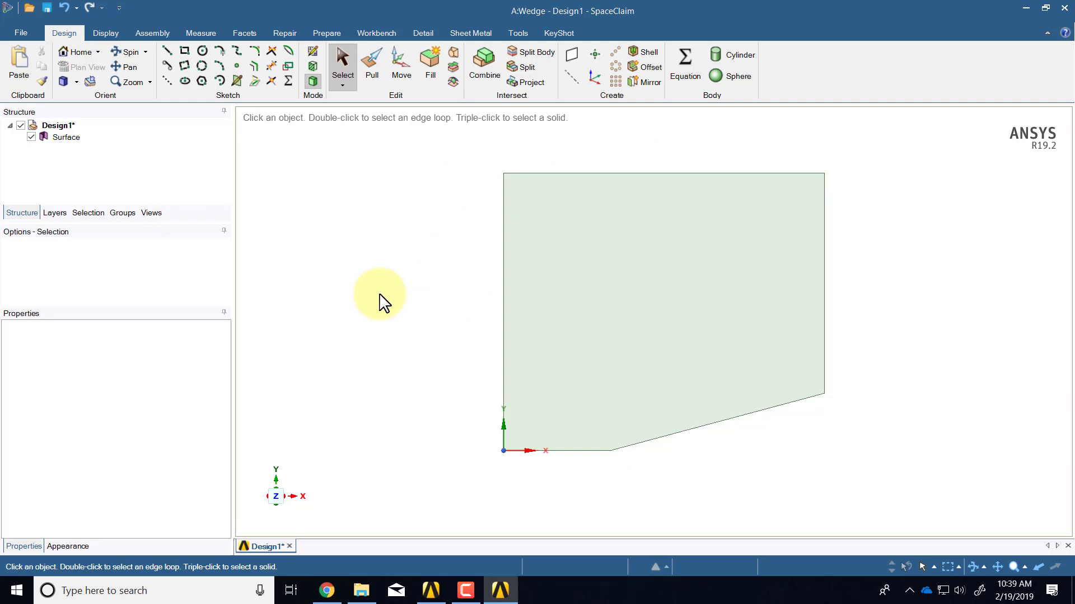
Save the SpaceClaim design back to the project and return to Workbench
{"action": "left_click", "coordinate": [20, 31]}
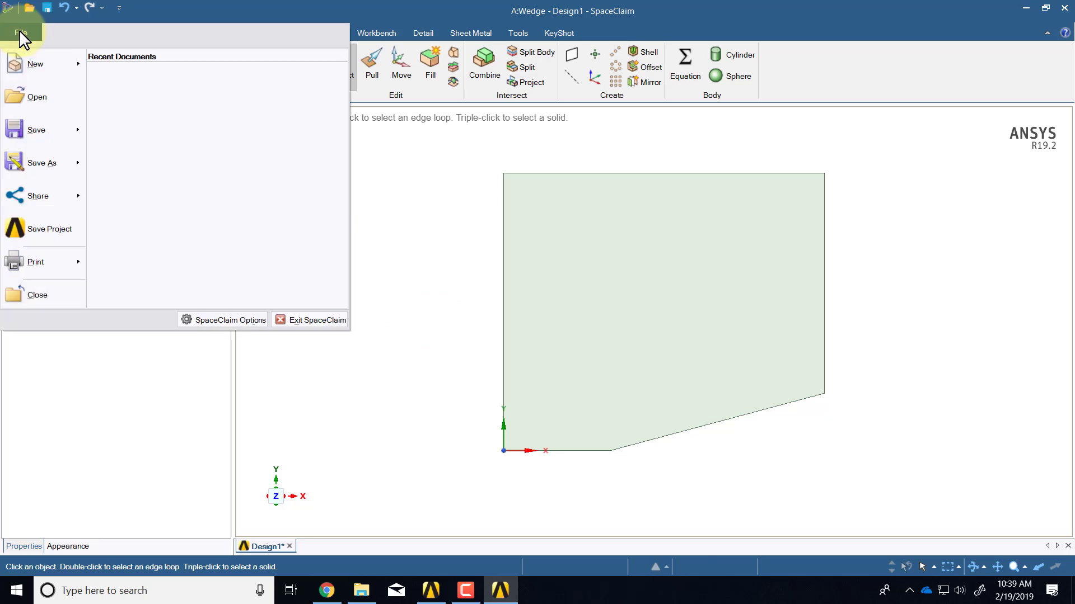
{"action": "left_click", "coordinate": [314, 321]}
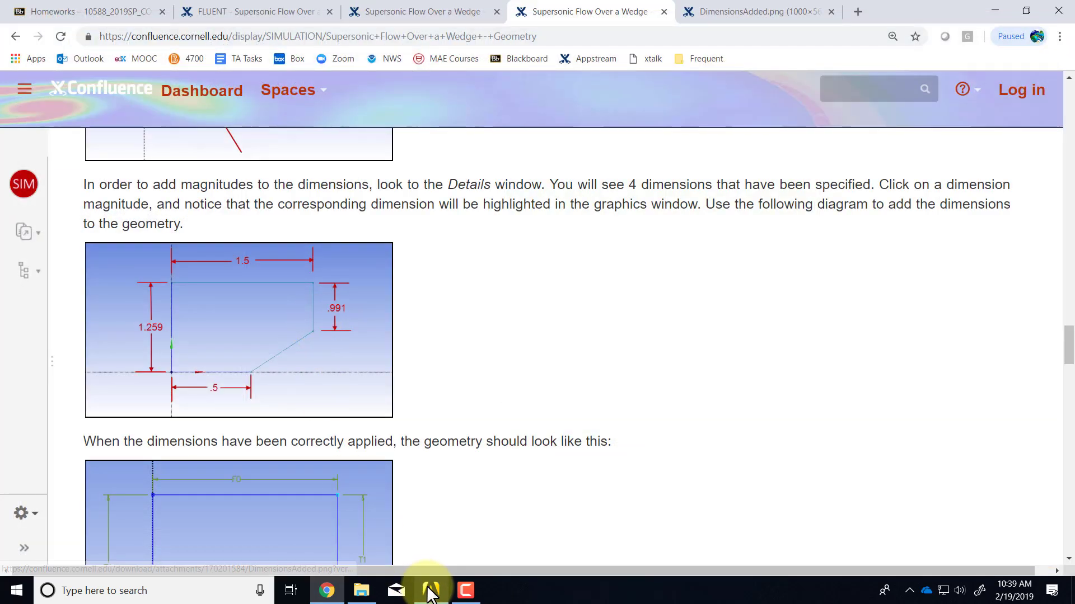
{"action": "left_click", "coordinate": [430, 592]}
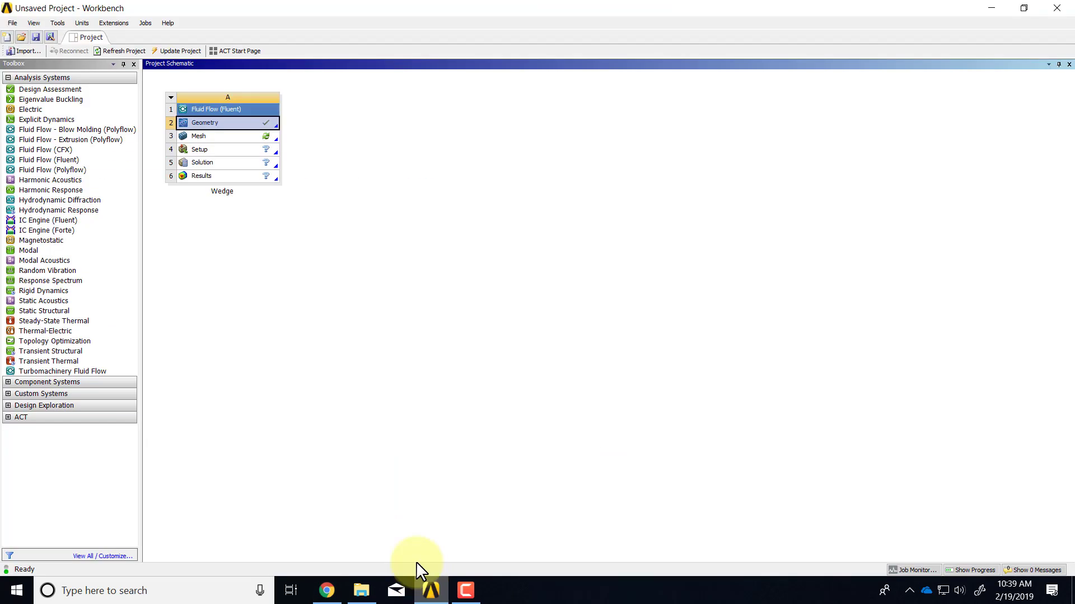
Save the Workbench project as 'wedge' in the Downloads folder
{"action": "left_click", "coordinate": [12, 25]}
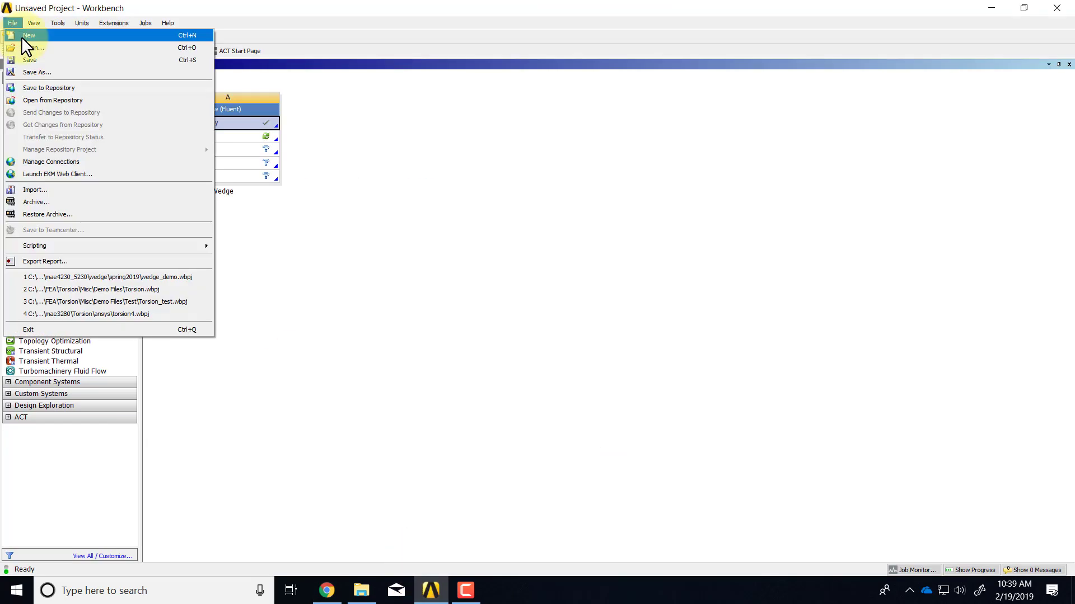
{"action": "left_click", "coordinate": [29, 57]}
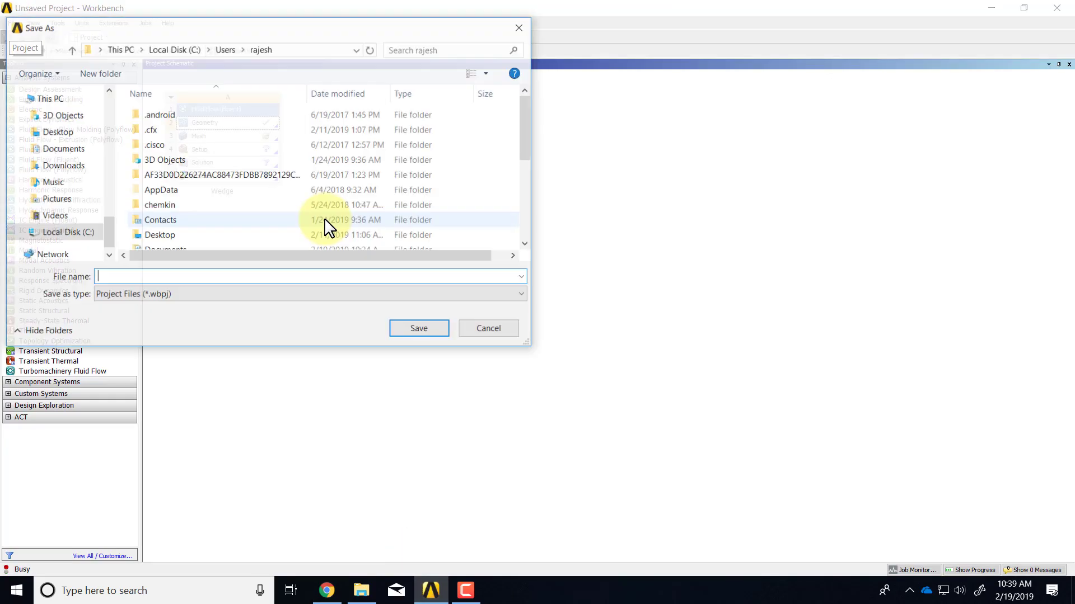
{"action": "left_click", "coordinate": [66, 166]}
{"action": "left_click", "coordinate": [145, 277]}
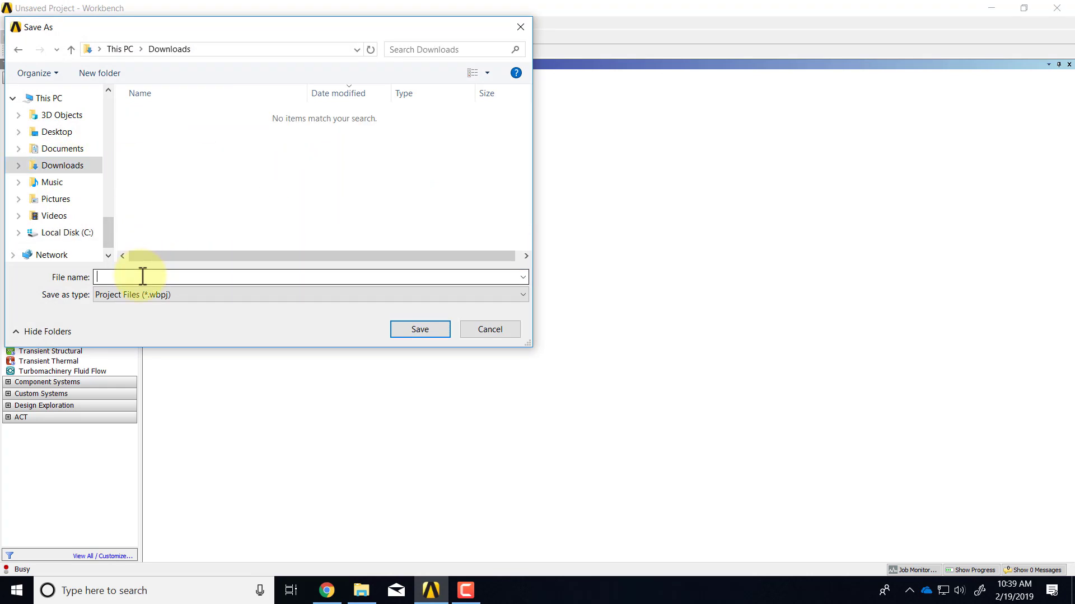
{"action": "type", "text": "wedge"}
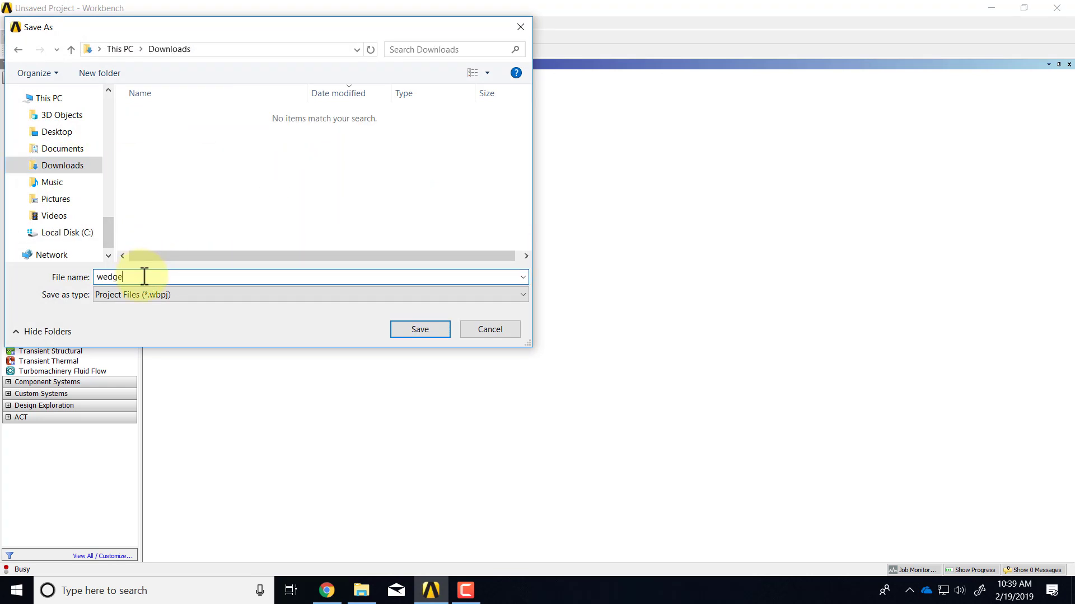
{"action": "key", "text": "Return"}
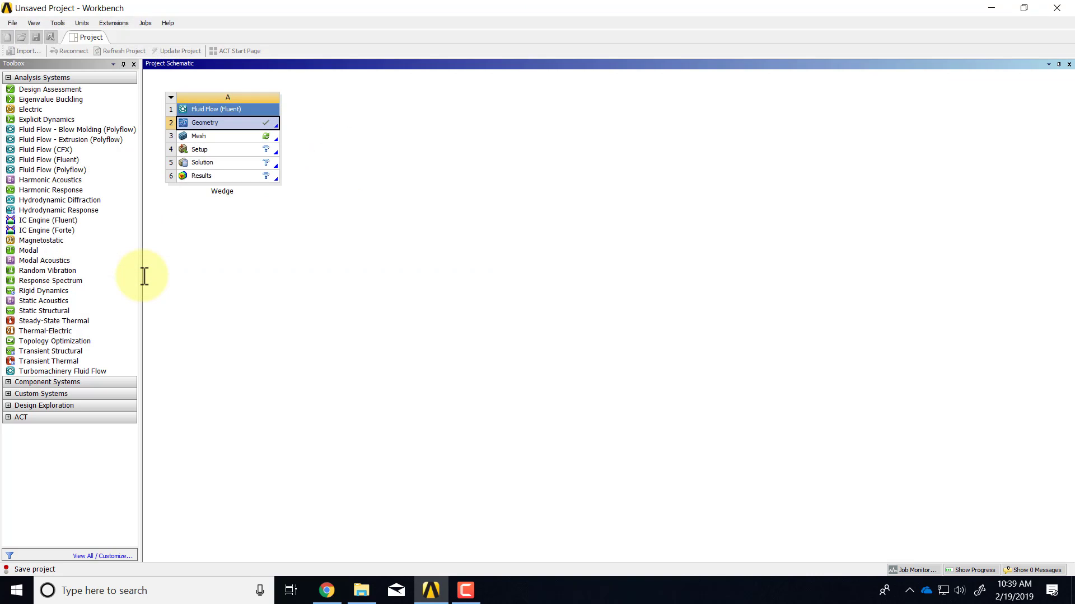
{"action": "left_click", "coordinate": [361, 591]}
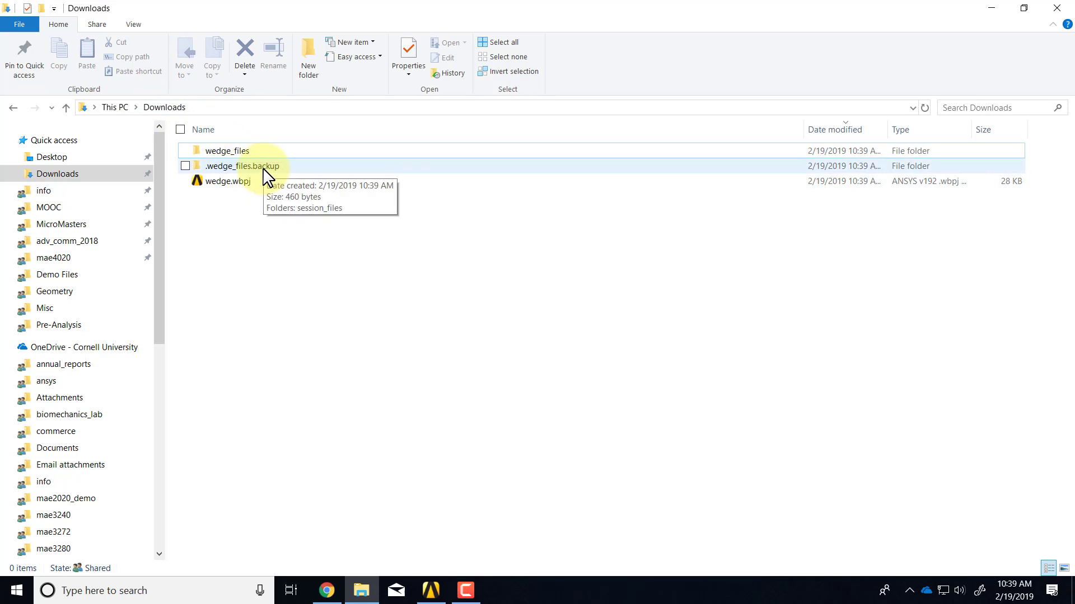
Inspect the saved wedge.wbpj file and the wedge_files folder in Downloads
{"action": "left_click", "coordinate": [223, 183]}
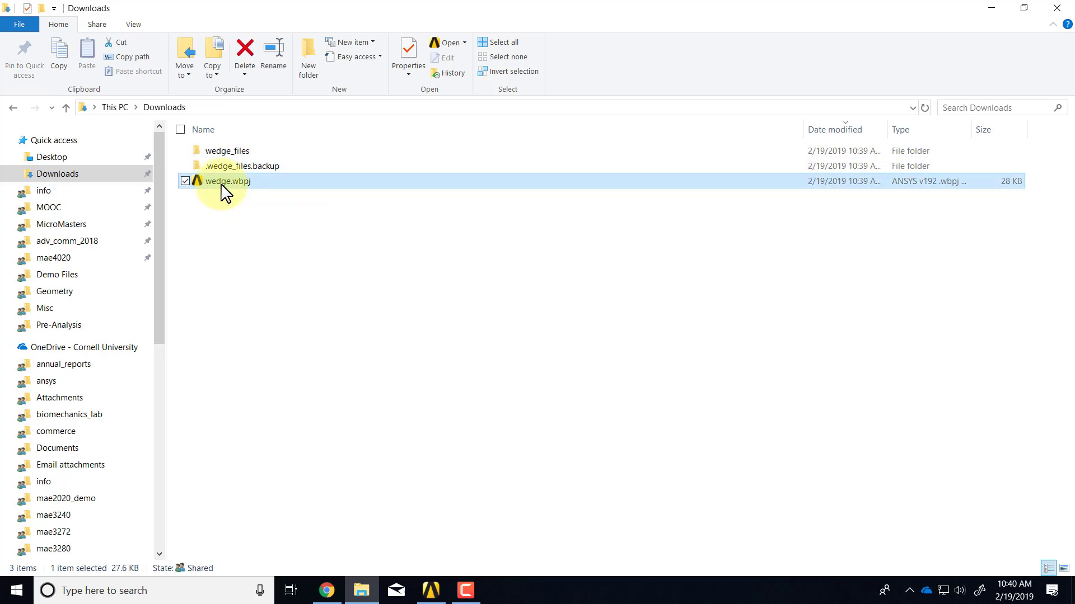
{"action": "left_click", "coordinate": [235, 154]}
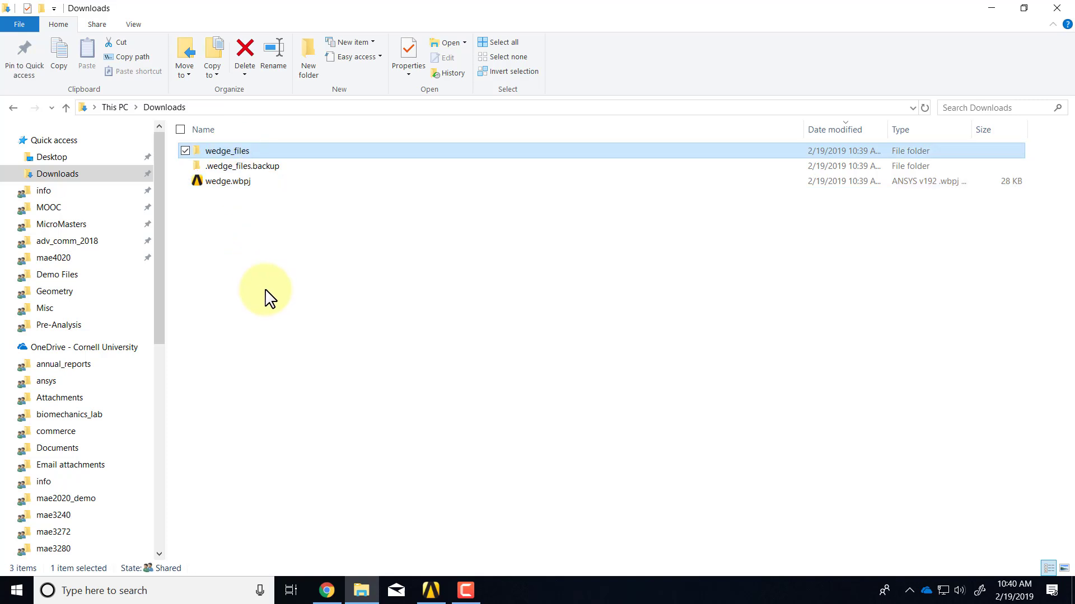